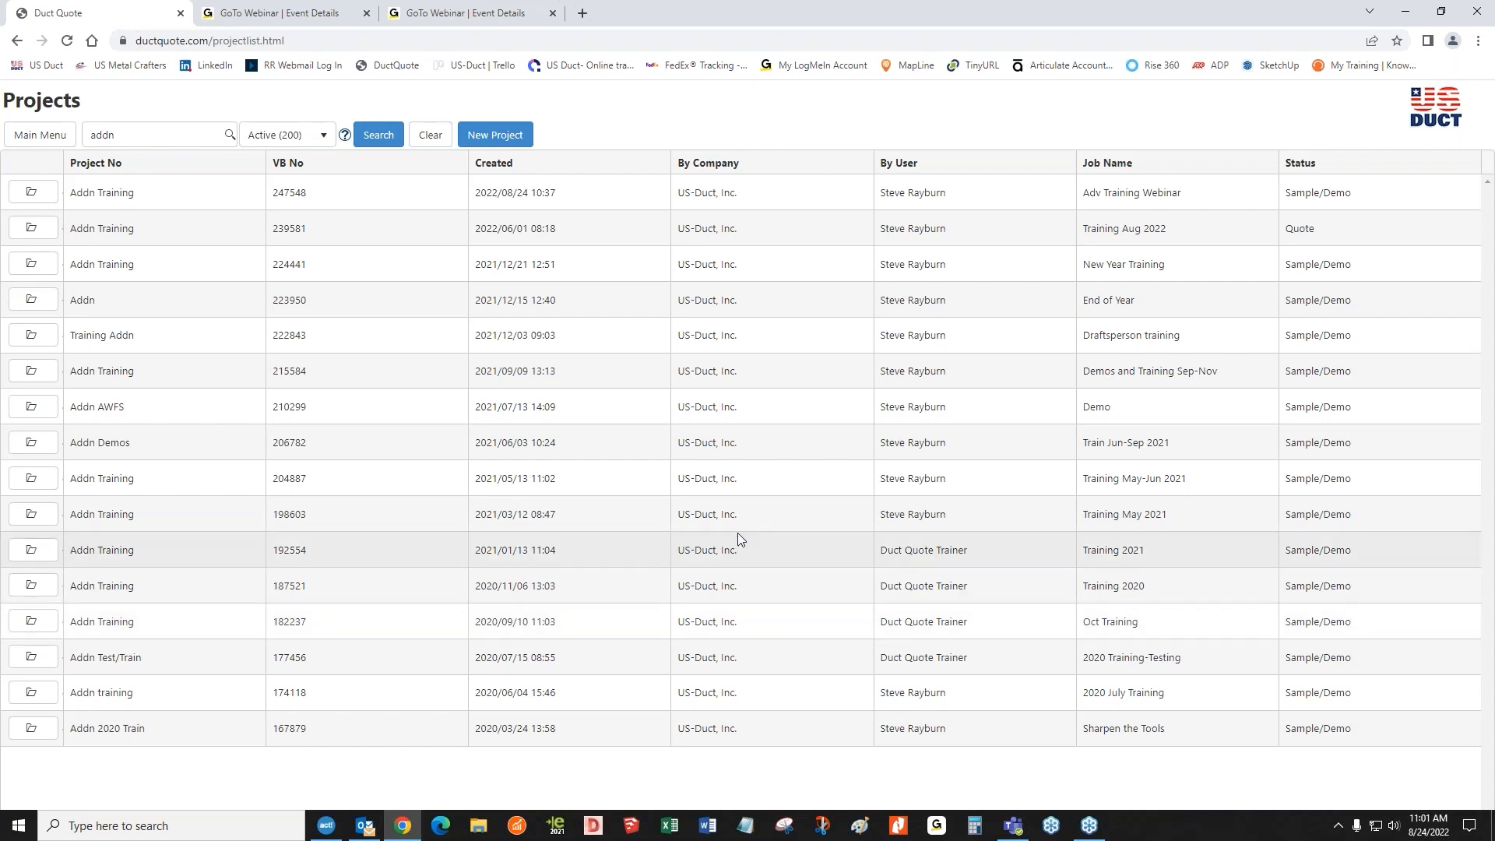
# Open the Adv Training Webinar project and its Example Mixed layout in the 3D editor
pyautogui.click(35, 194)
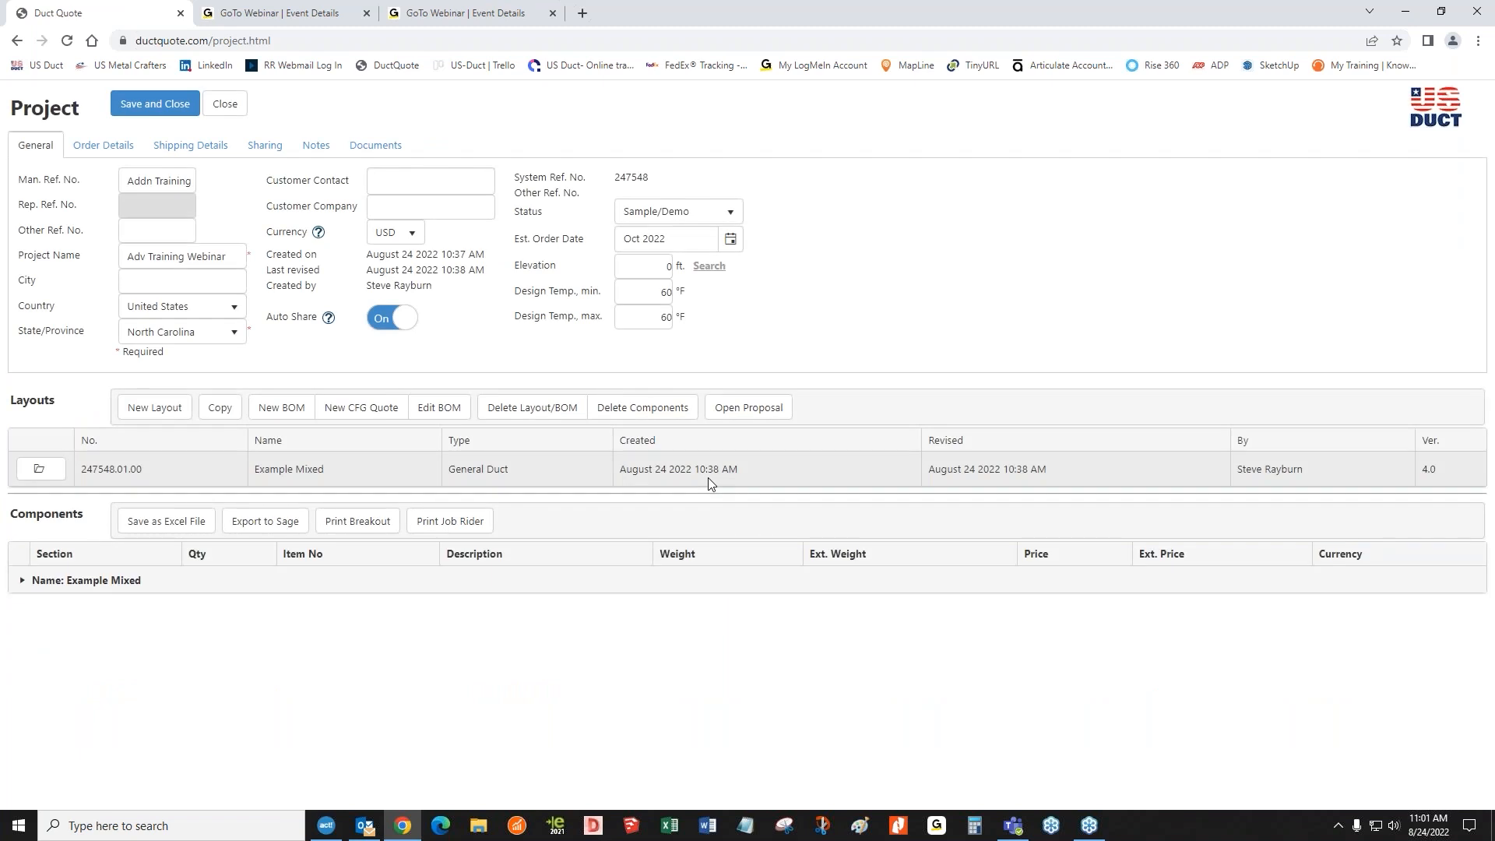
pyautogui.click(53, 475)
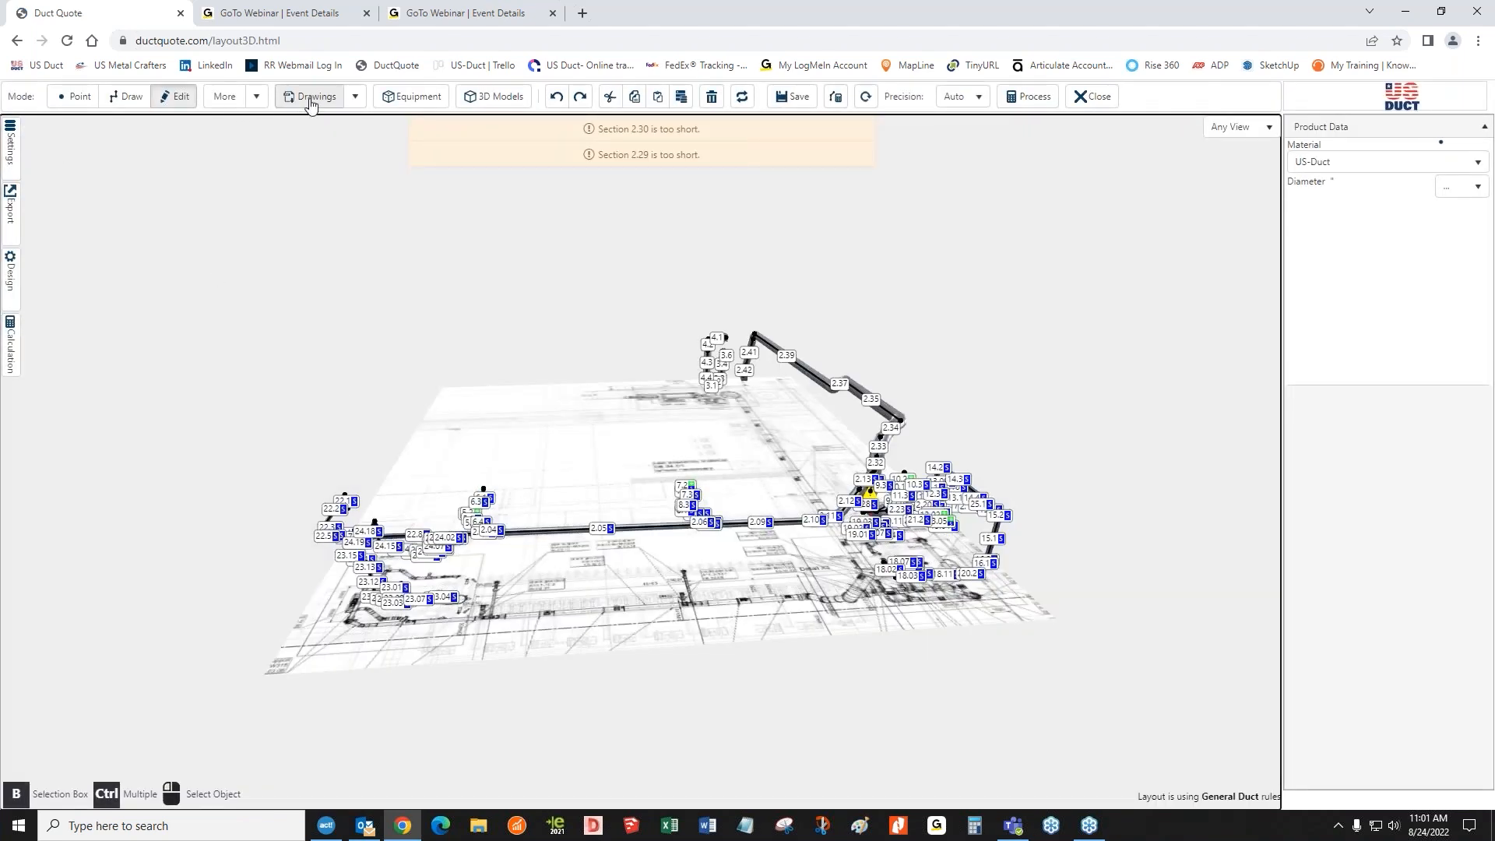
# Turn off work area details, section numbers, section icons and center line in the display settings, then close the settings
pyautogui.click(11, 144)
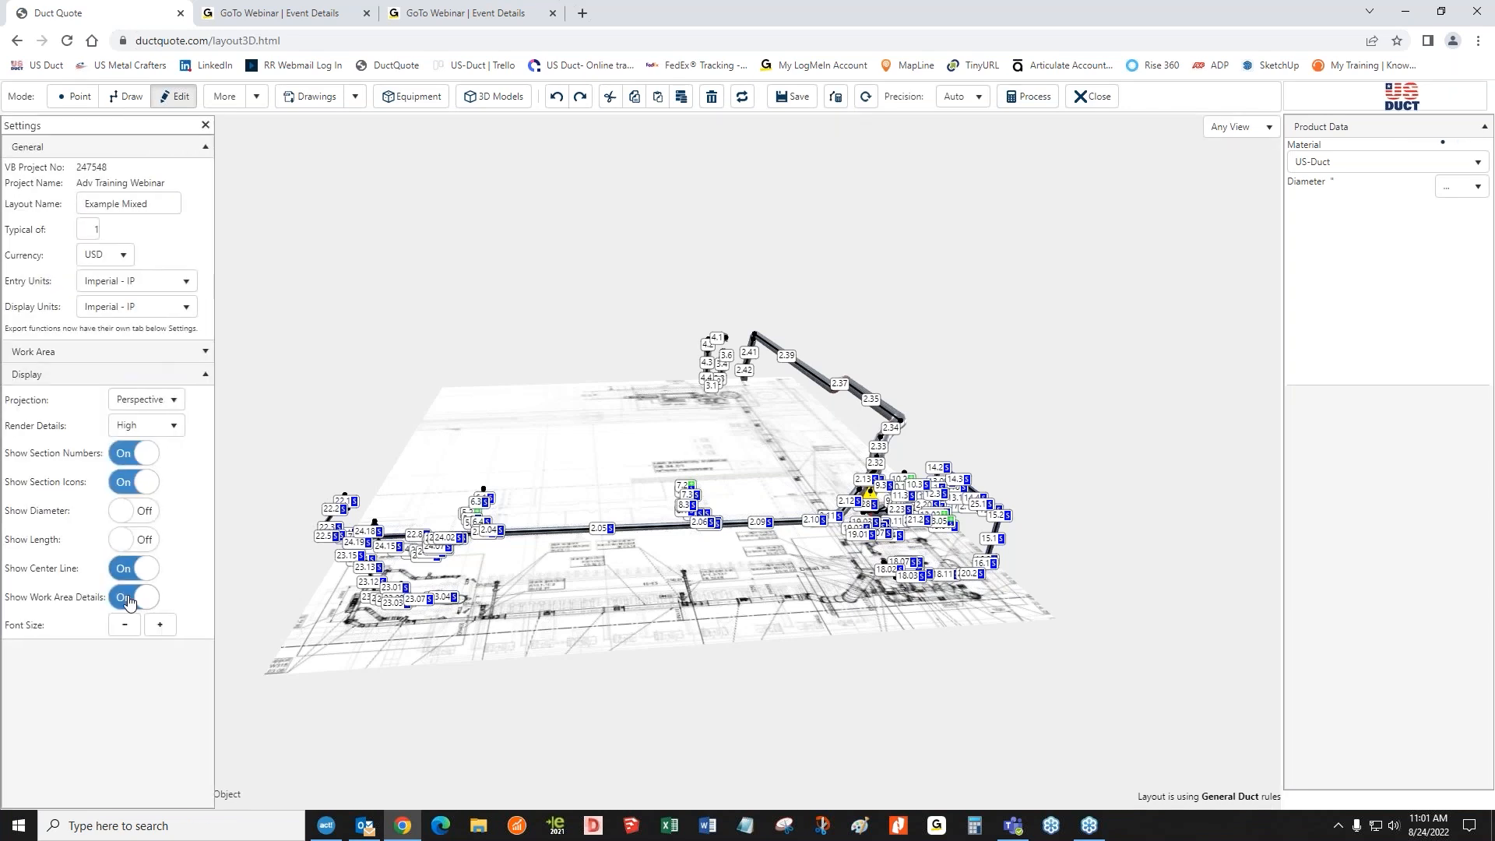
pyautogui.click(142, 598)
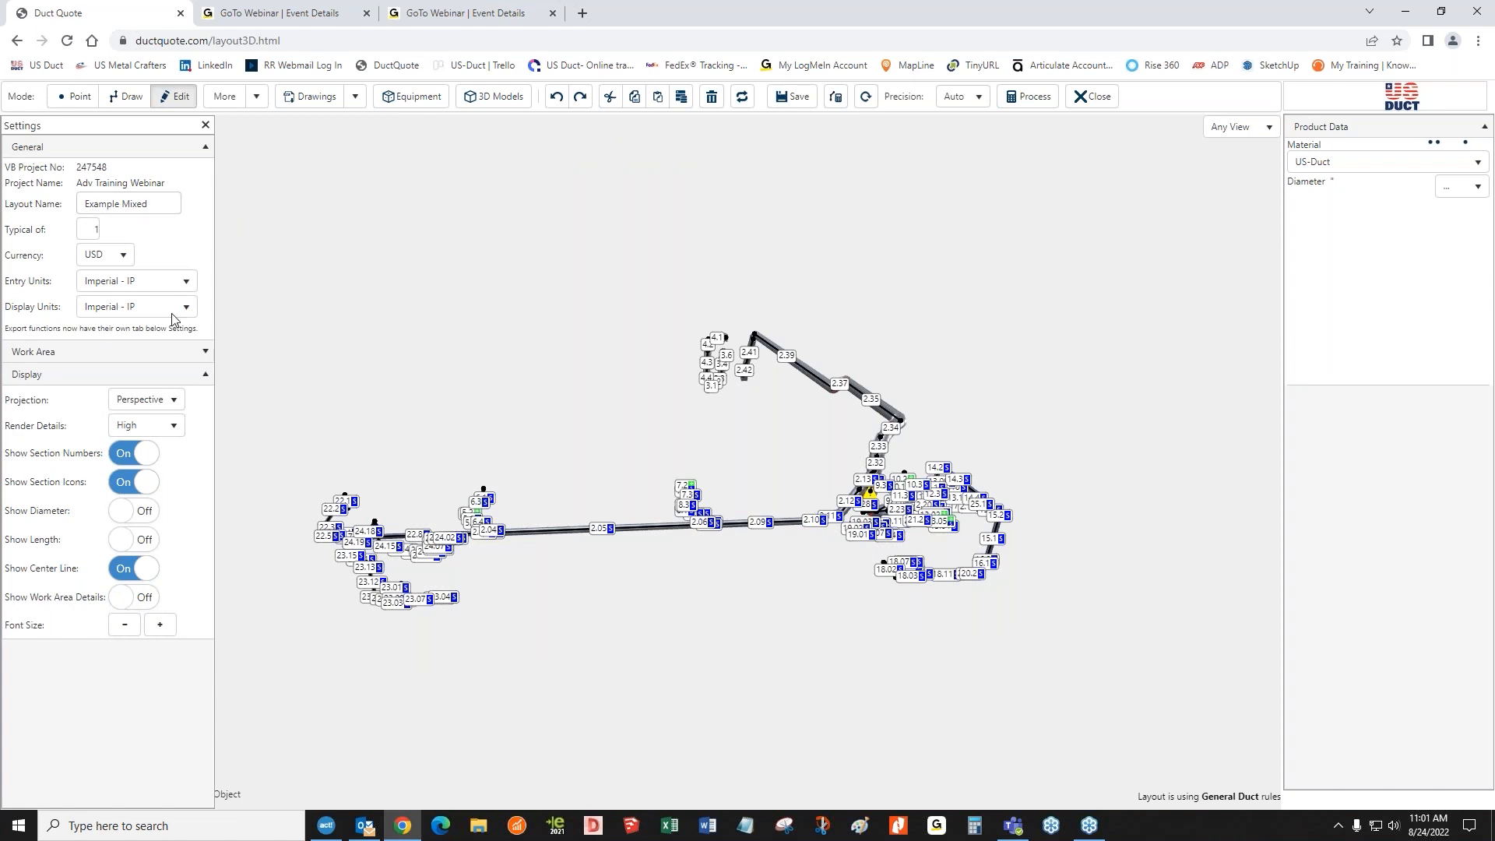
pyautogui.click(134, 453)
pyautogui.click(134, 482)
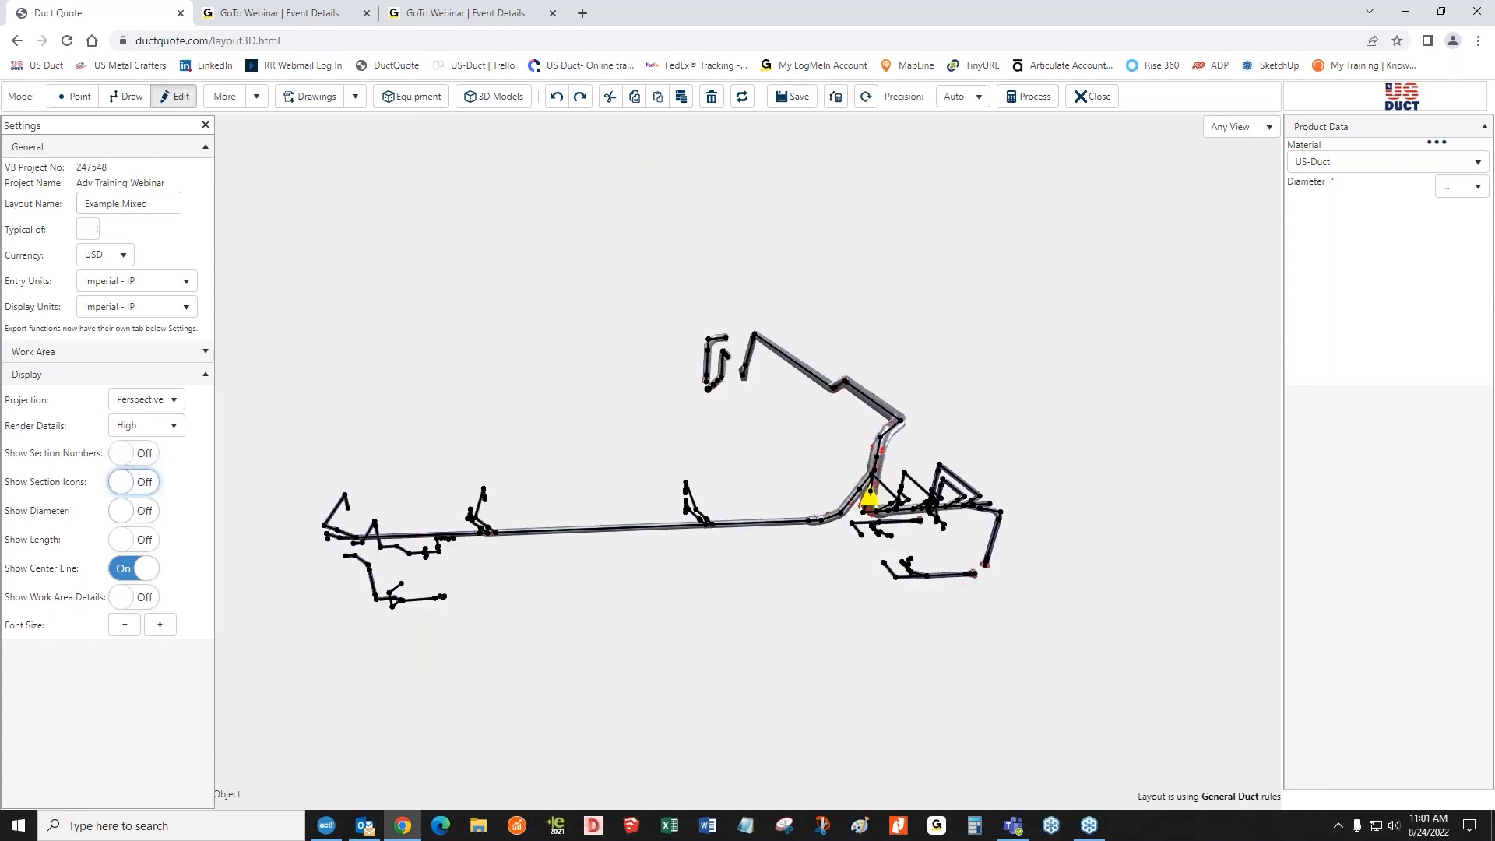
pyautogui.click(139, 570)
pyautogui.moveTo(666, 697); pyautogui.dragTo(752, 606)
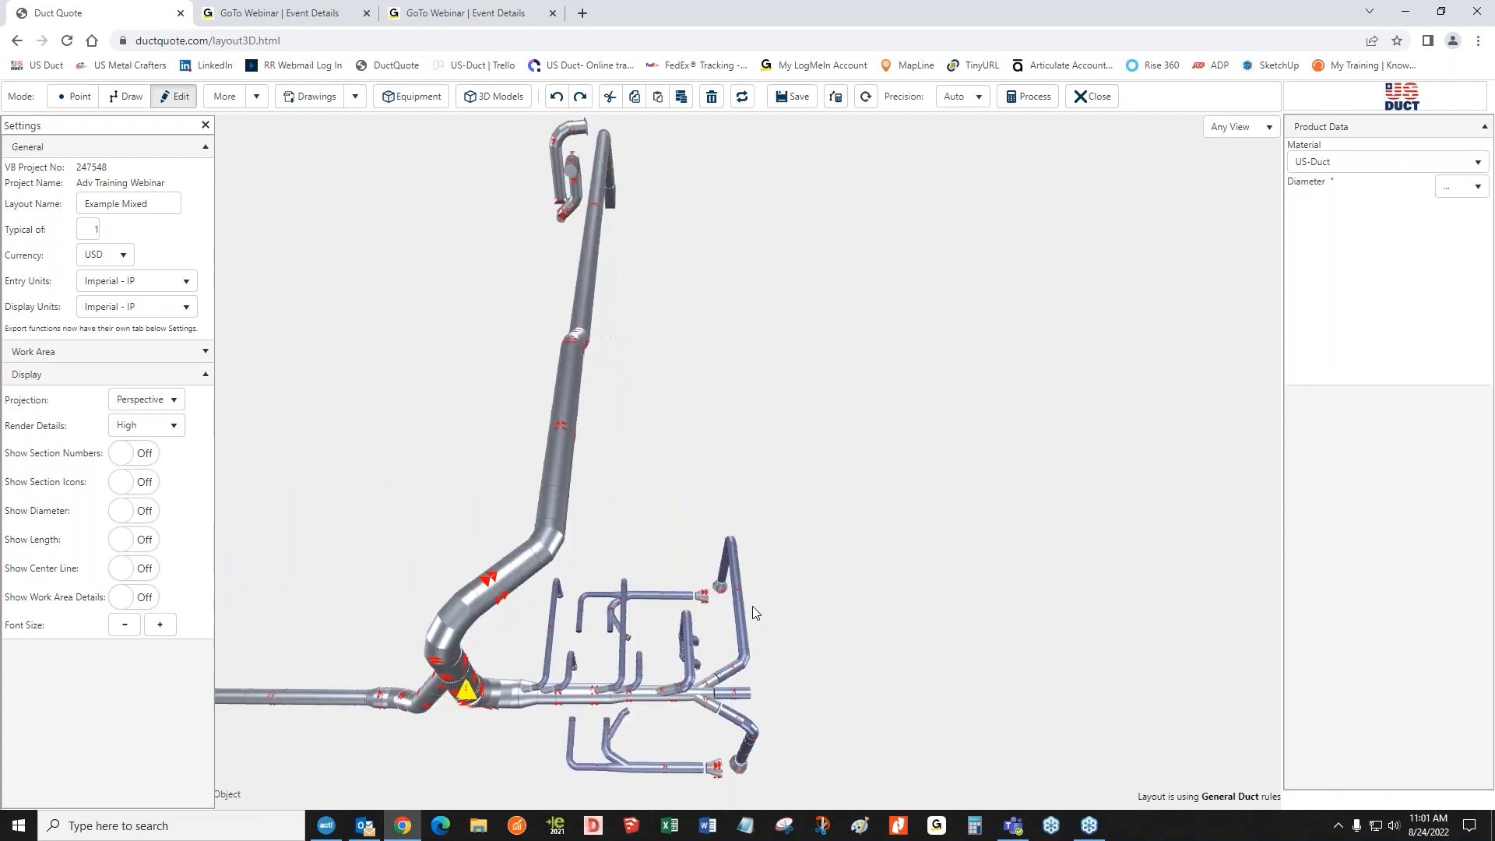
pyautogui.scroll(5, 752, 606)
pyautogui.moveTo(754, 569); pyautogui.dragTo(787, 450, button='right')
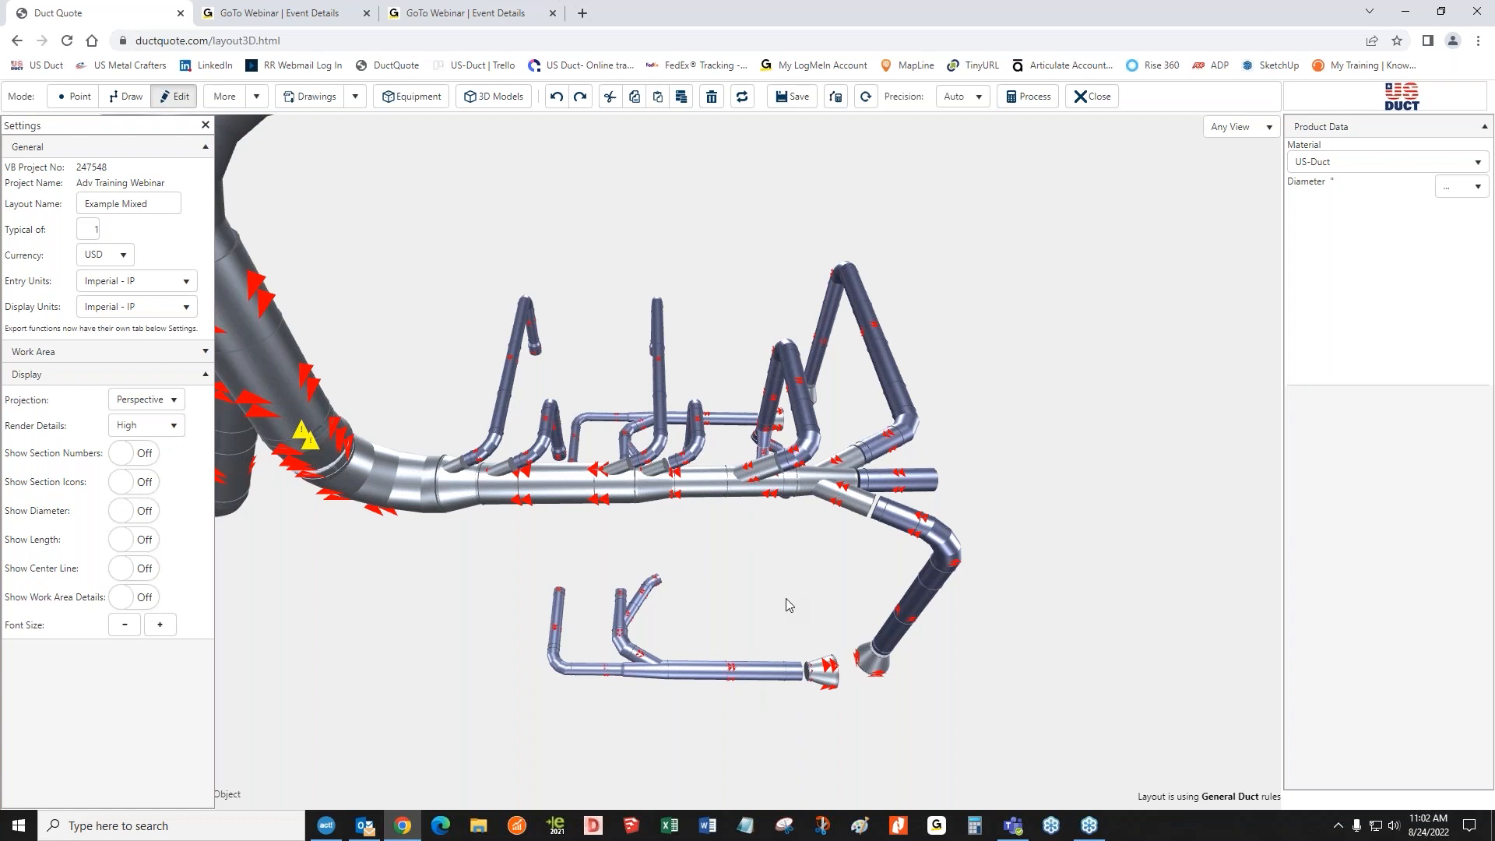
pyautogui.click(204, 126)
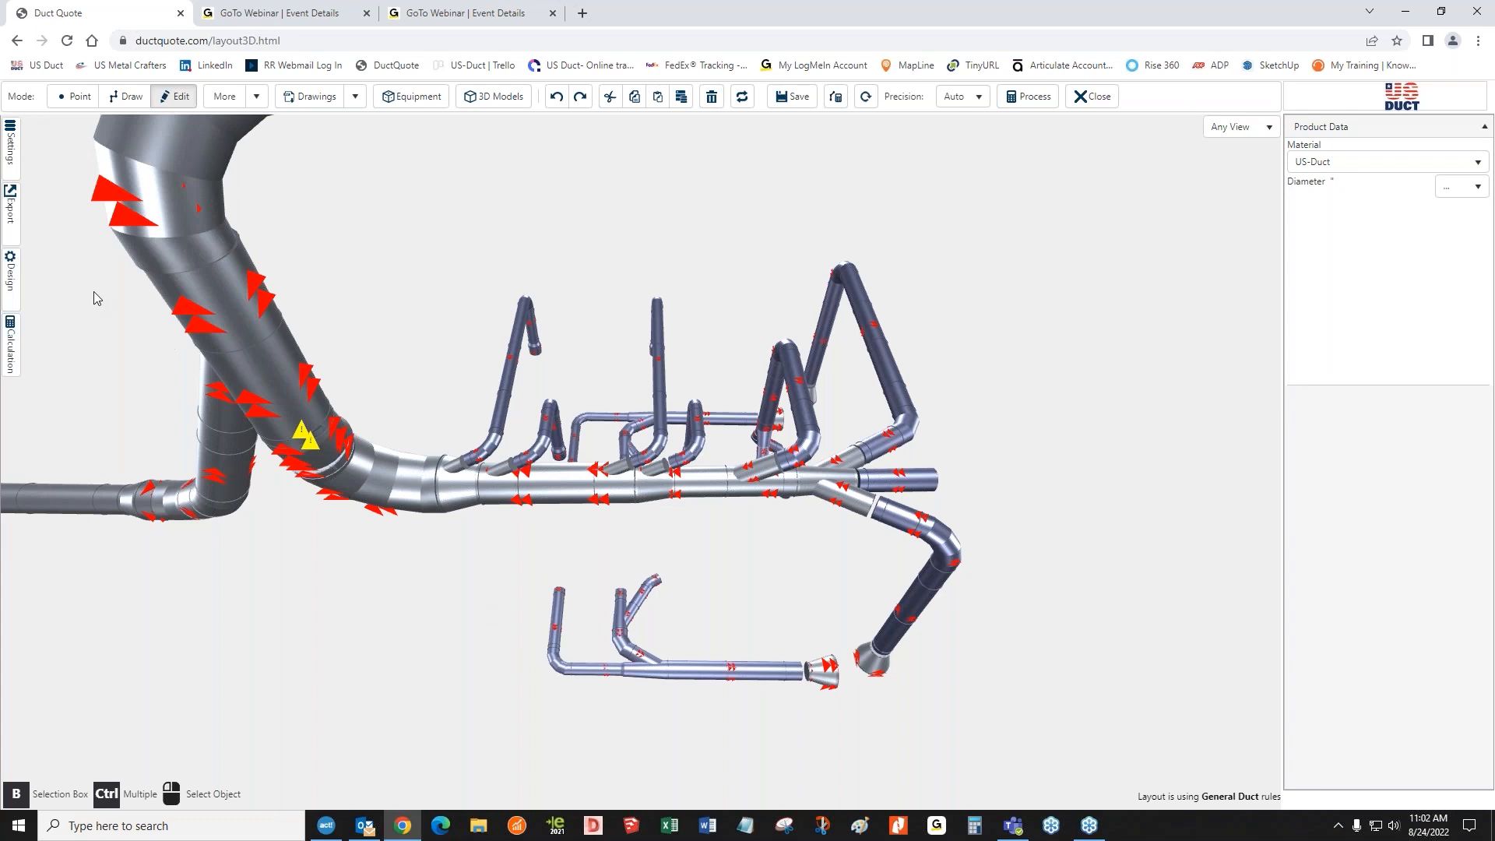
# Switch the design rules' elbow type to Stitch Welded and back to Tubed
pyautogui.click(12, 286)
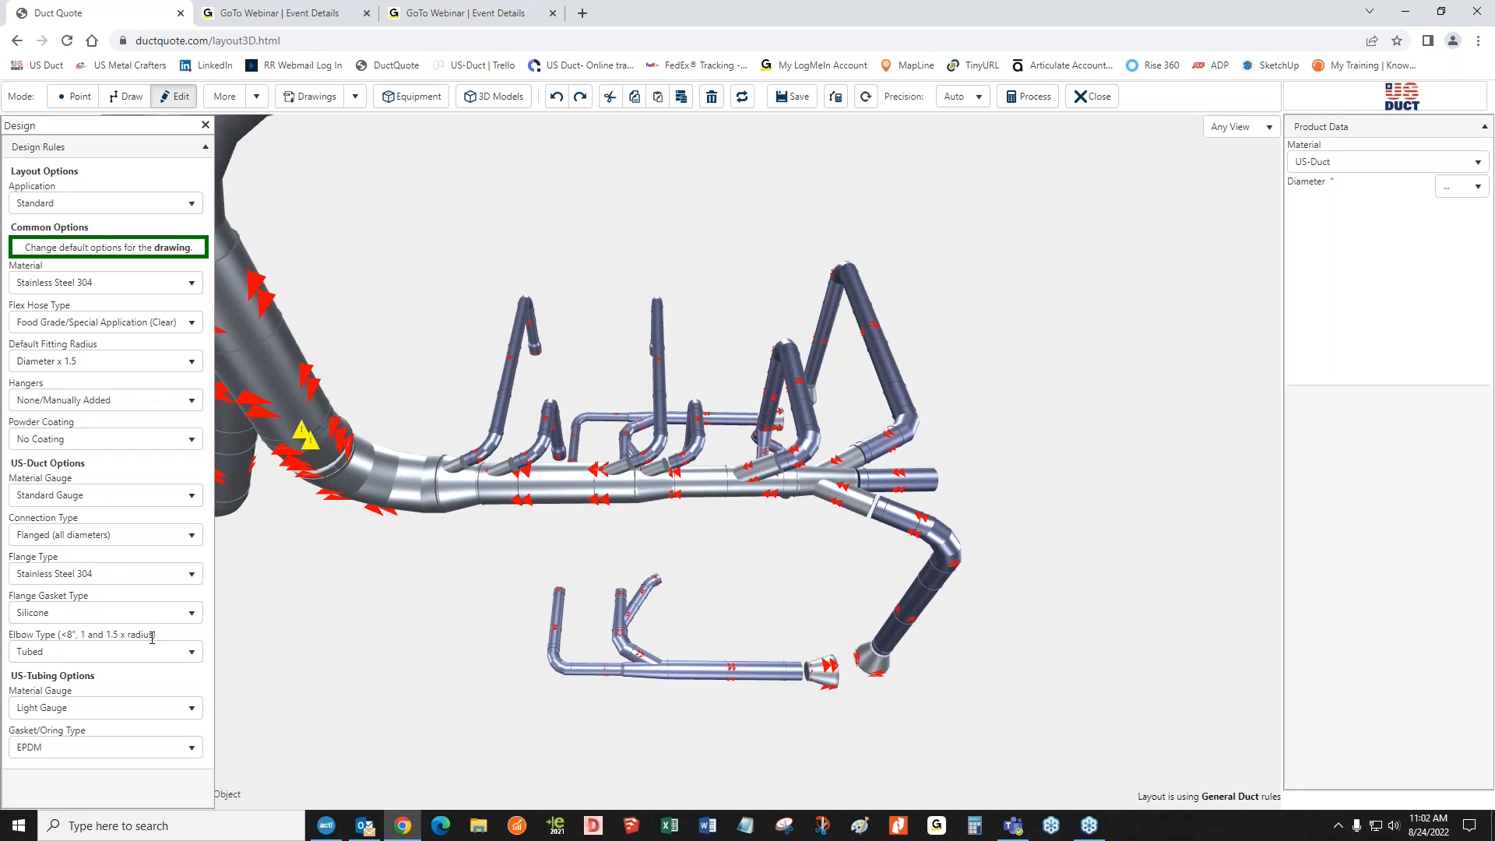
pyautogui.click(193, 654)
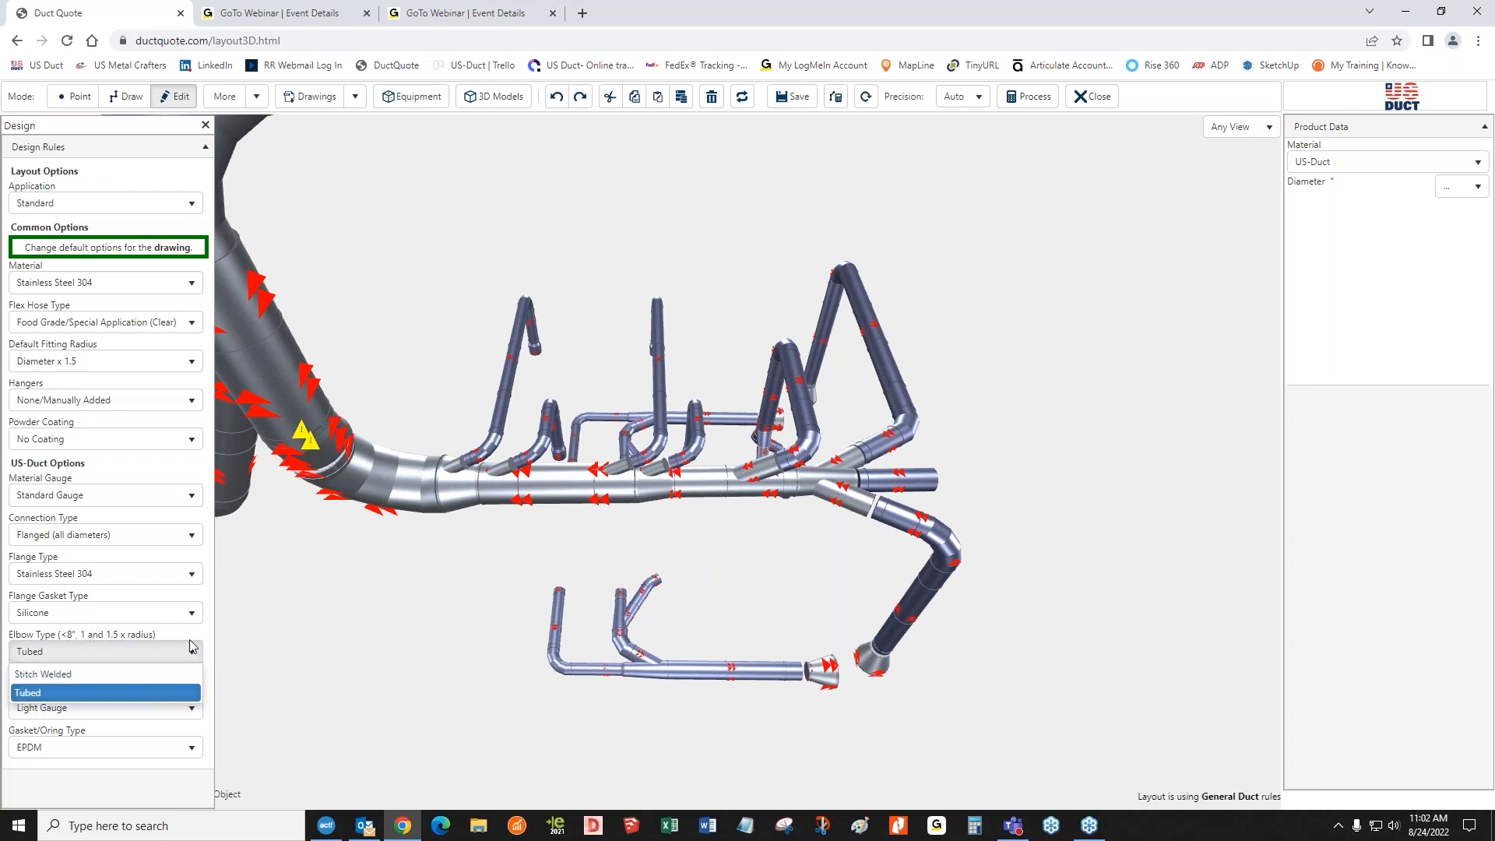
pyautogui.click(105, 673)
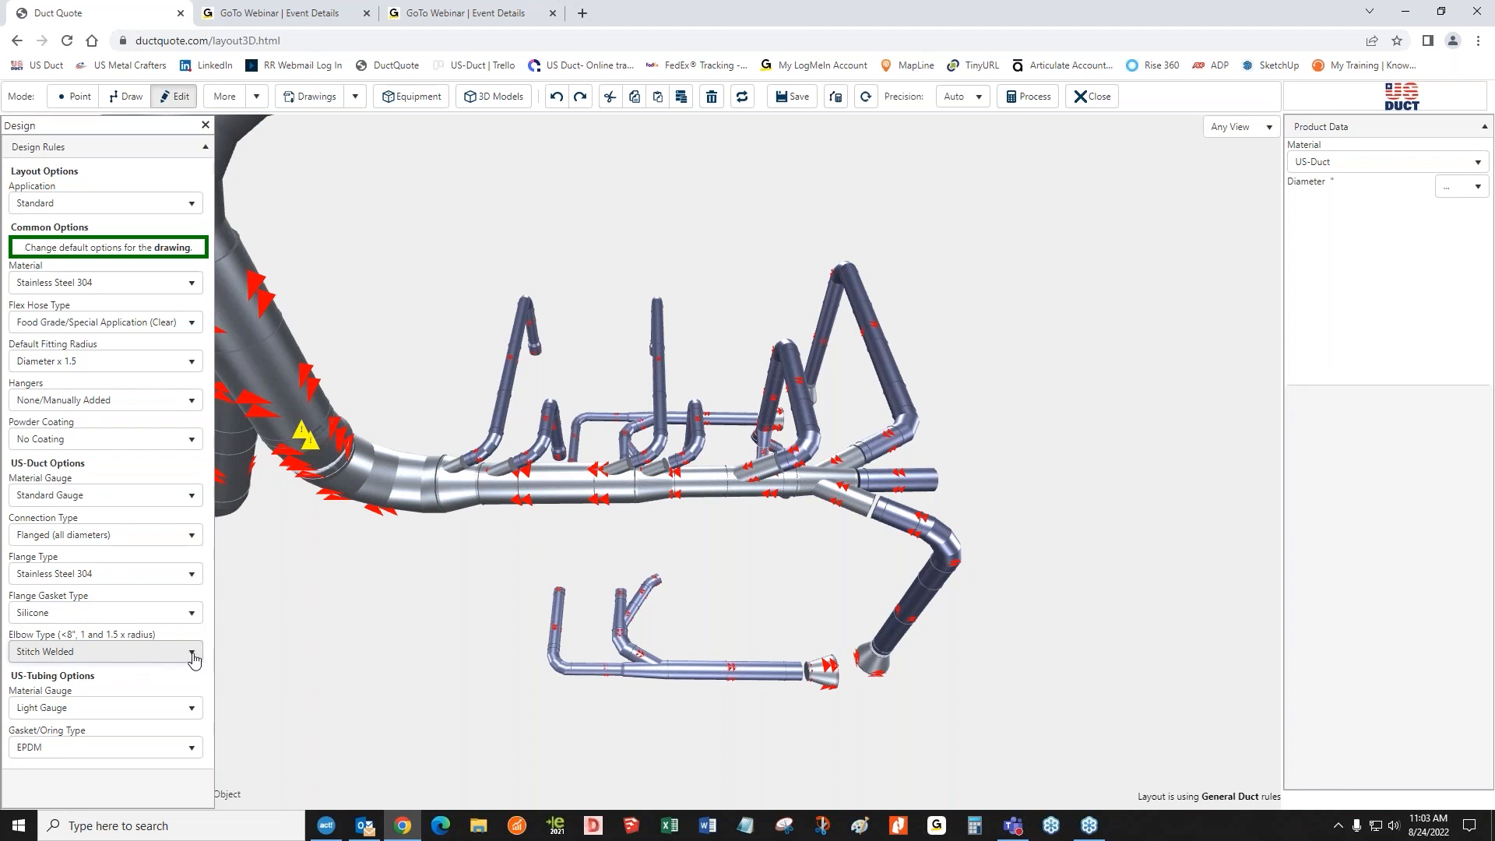
pyautogui.click(192, 654)
pyautogui.click(58, 694)
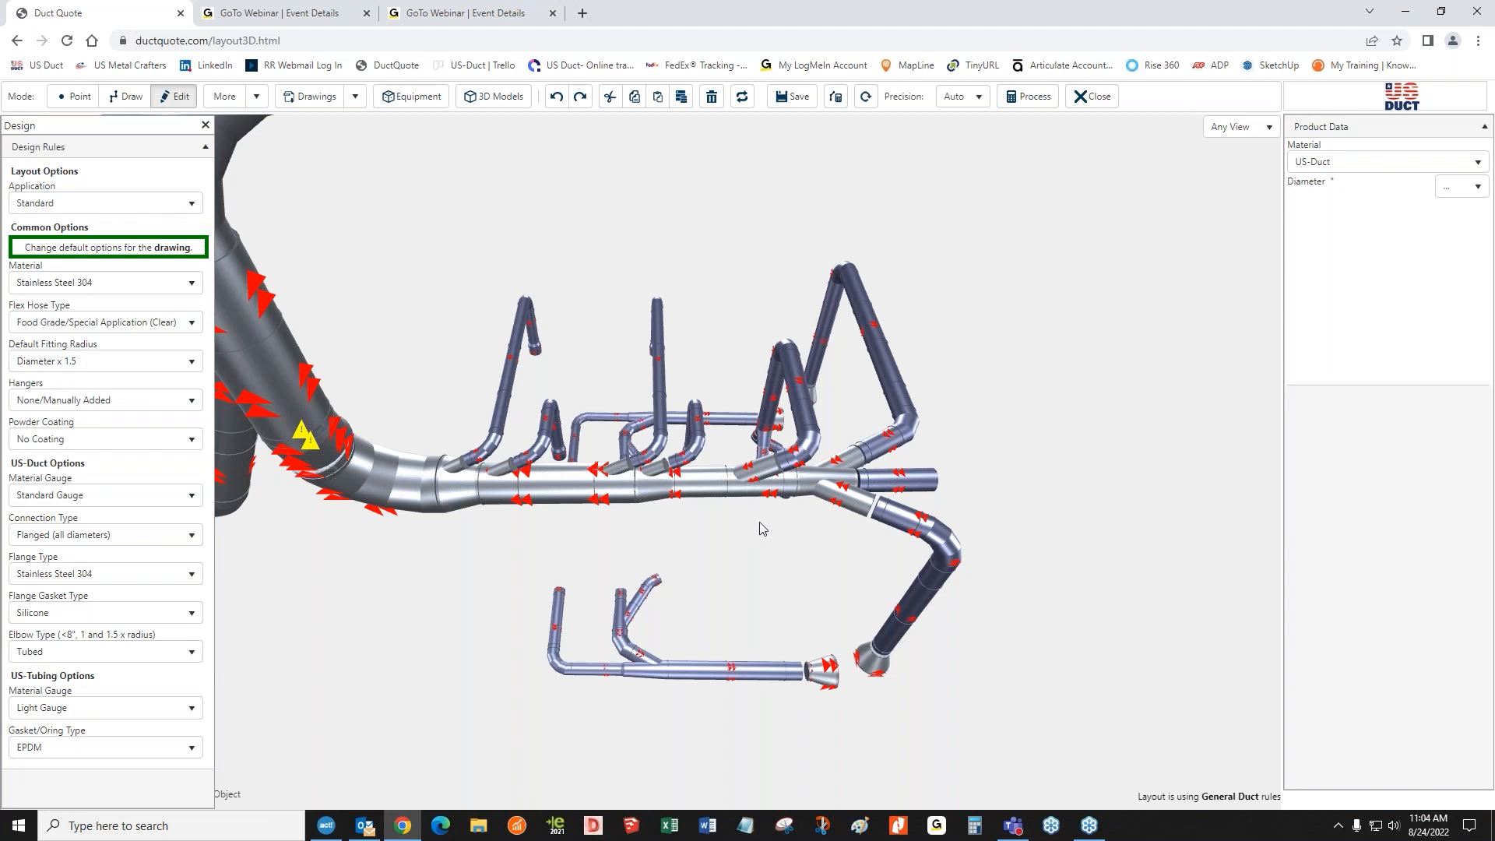
# Set the product diameter for new ducts to 8
pyautogui.moveTo(471, 544); pyautogui.dragTo(705, 515)
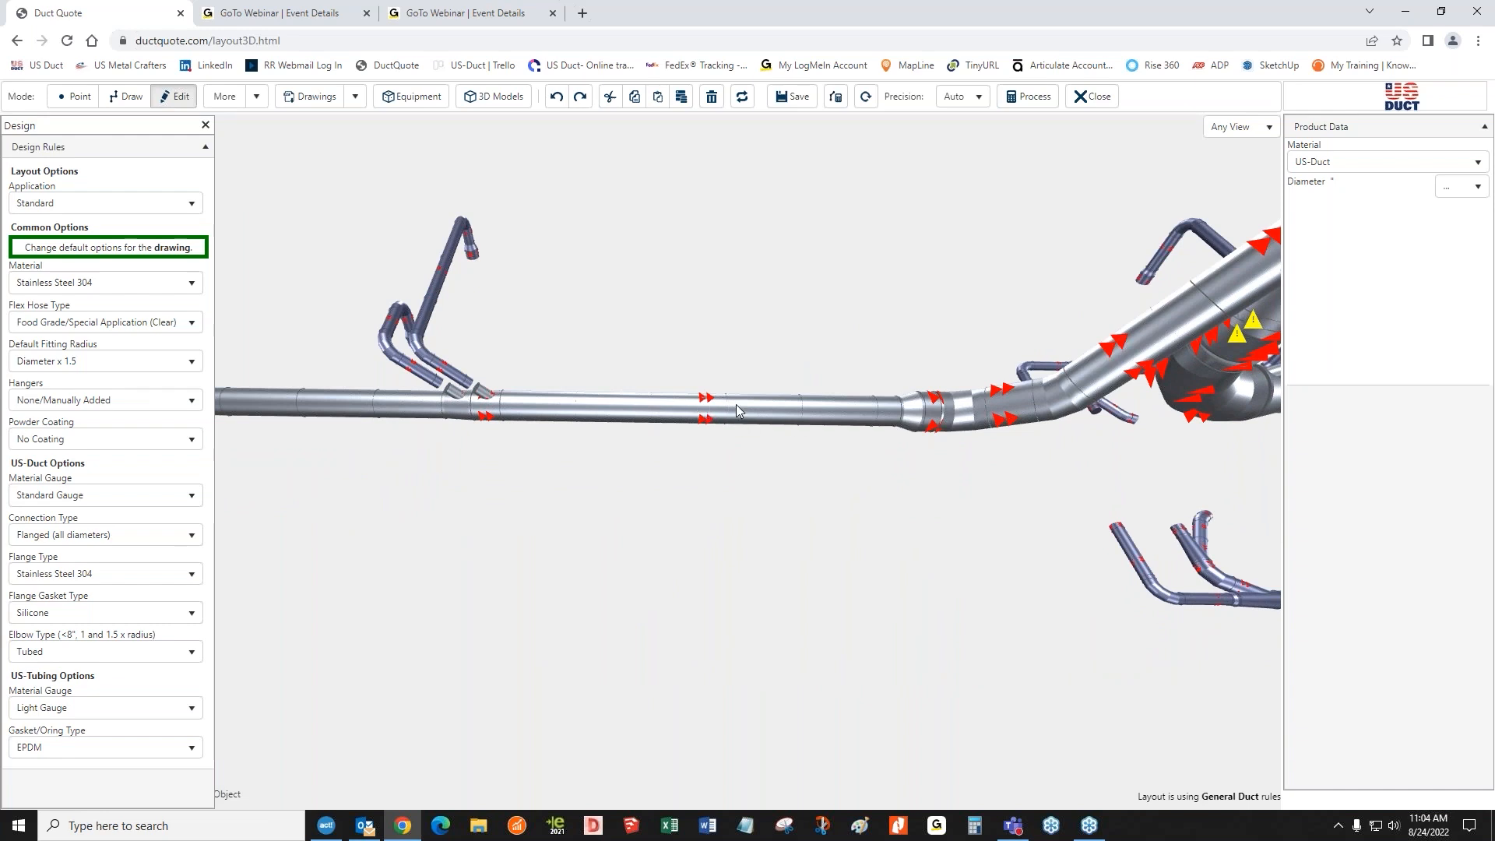
pyautogui.click(1455, 187)
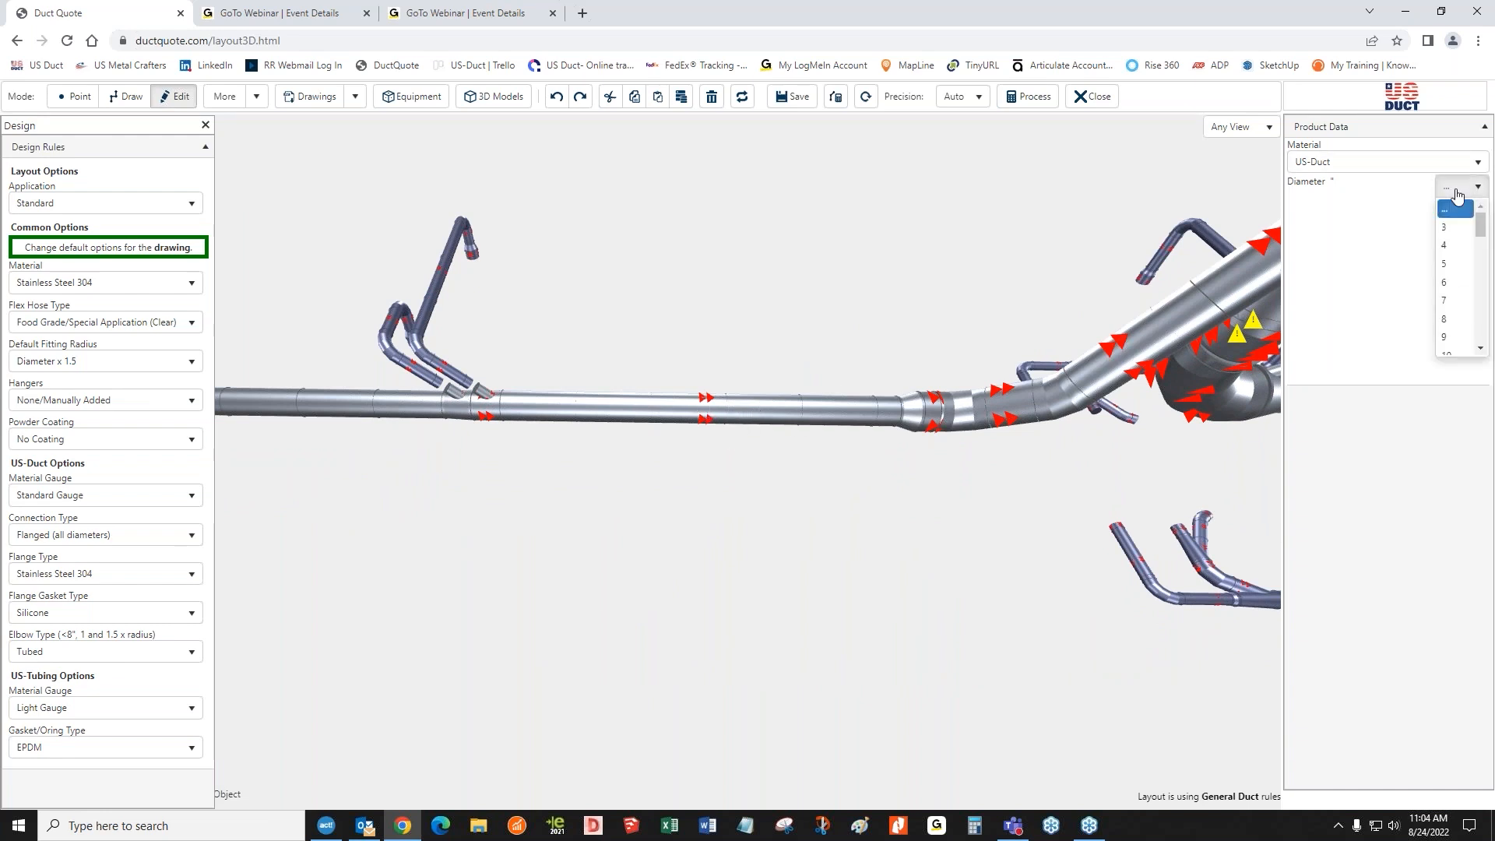
pyautogui.click(1460, 326)
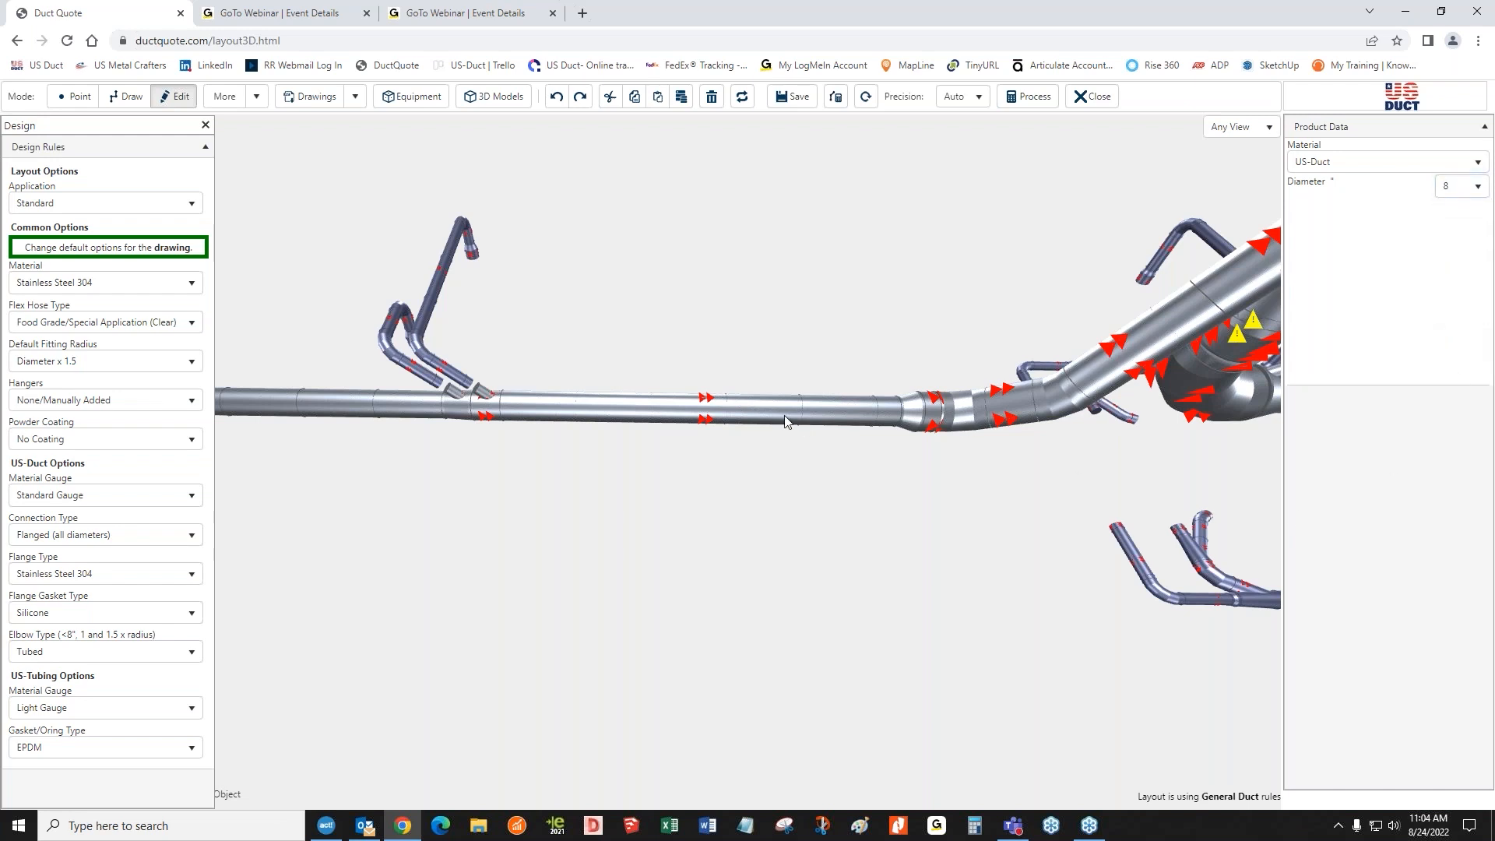
# Draw a new branch duct off the main run, breaking into the existing segment
pyautogui.click(206, 126)
pyautogui.click(125, 99)
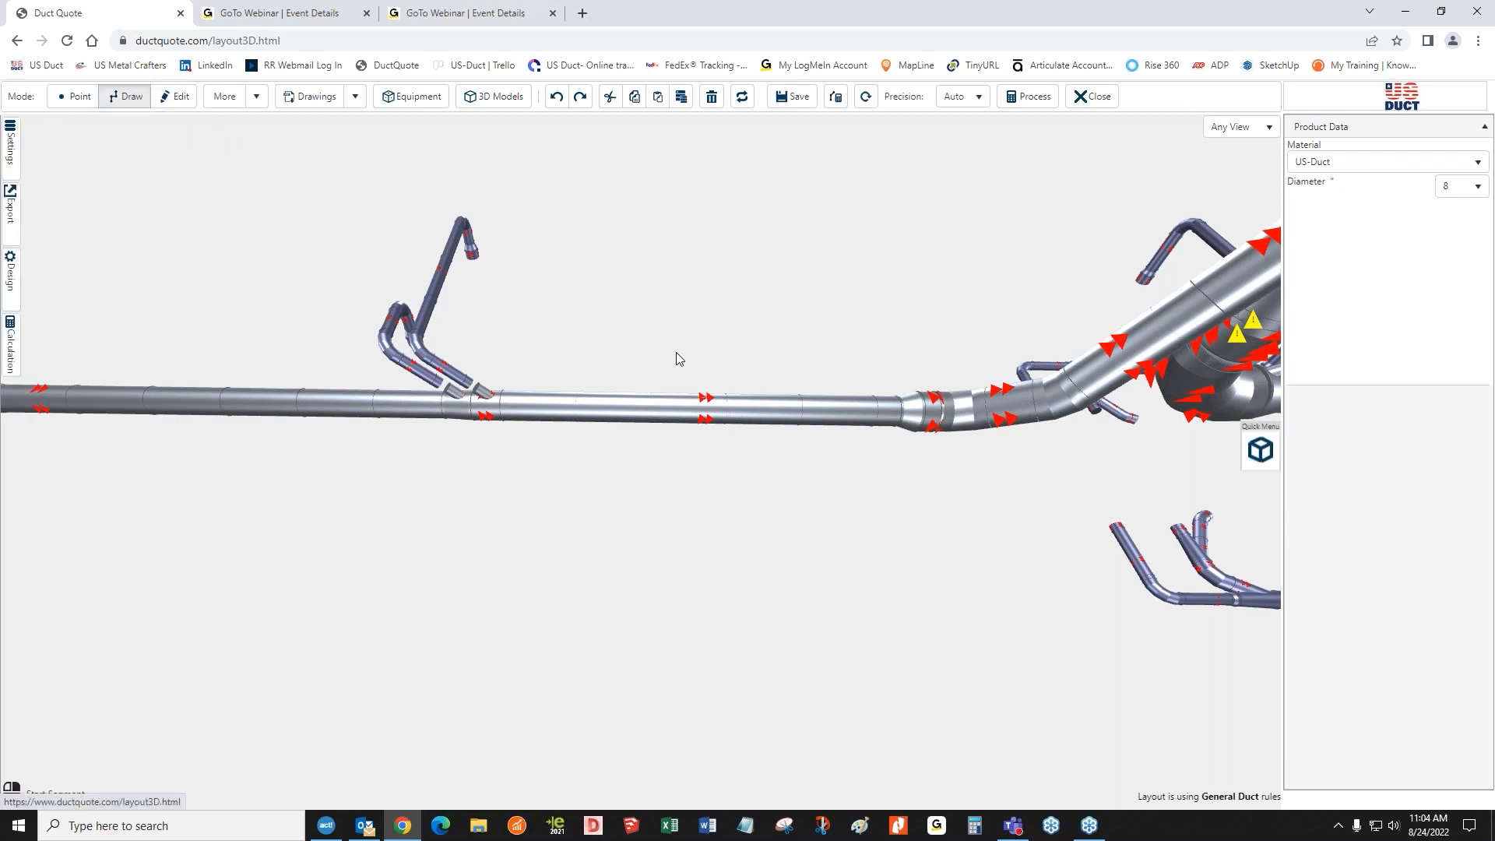
pyautogui.click(741, 415)
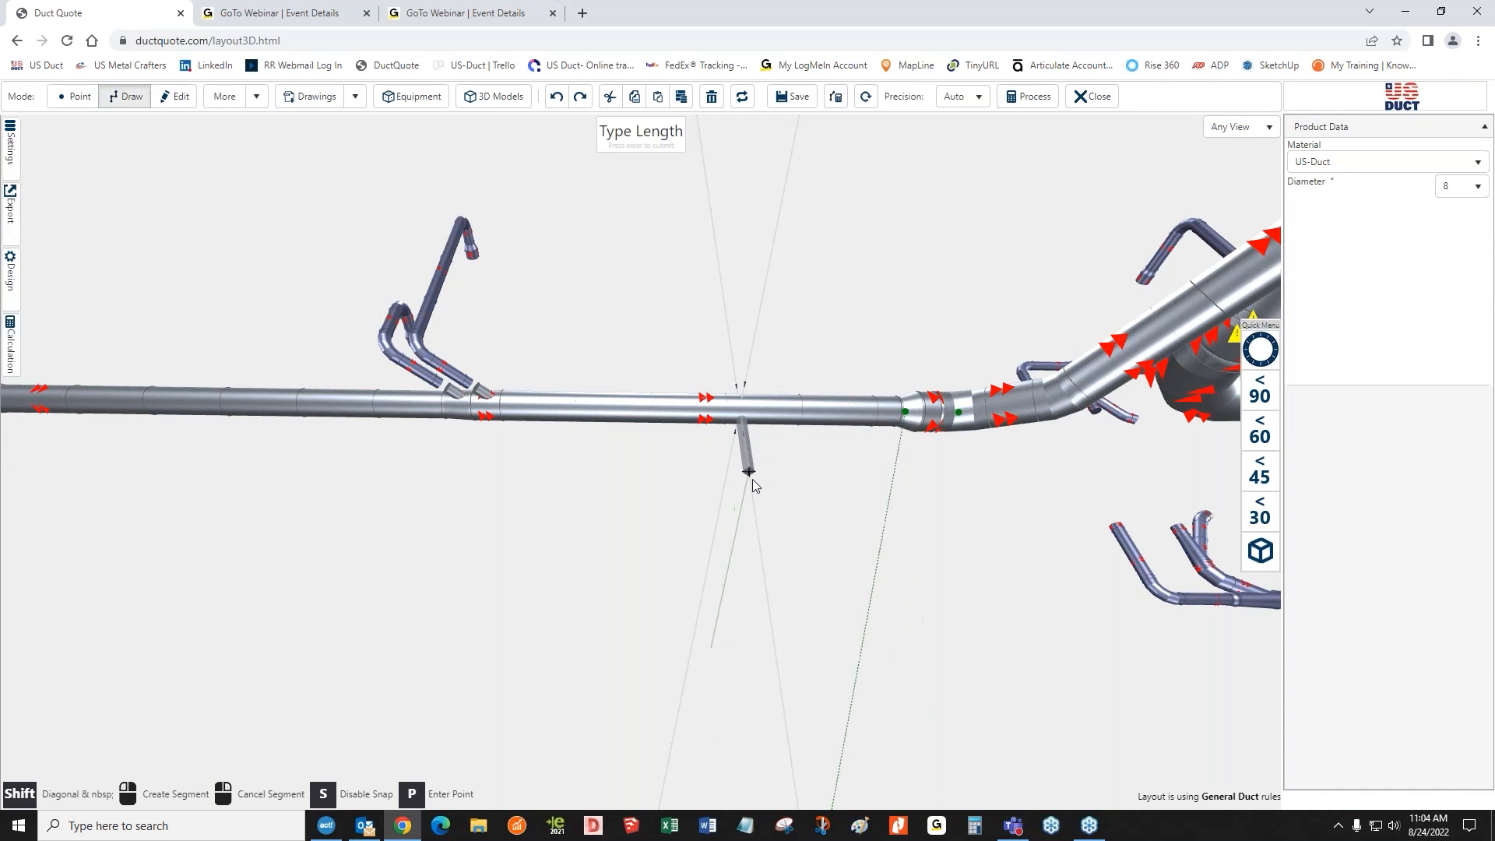
pyautogui.click(752, 487)
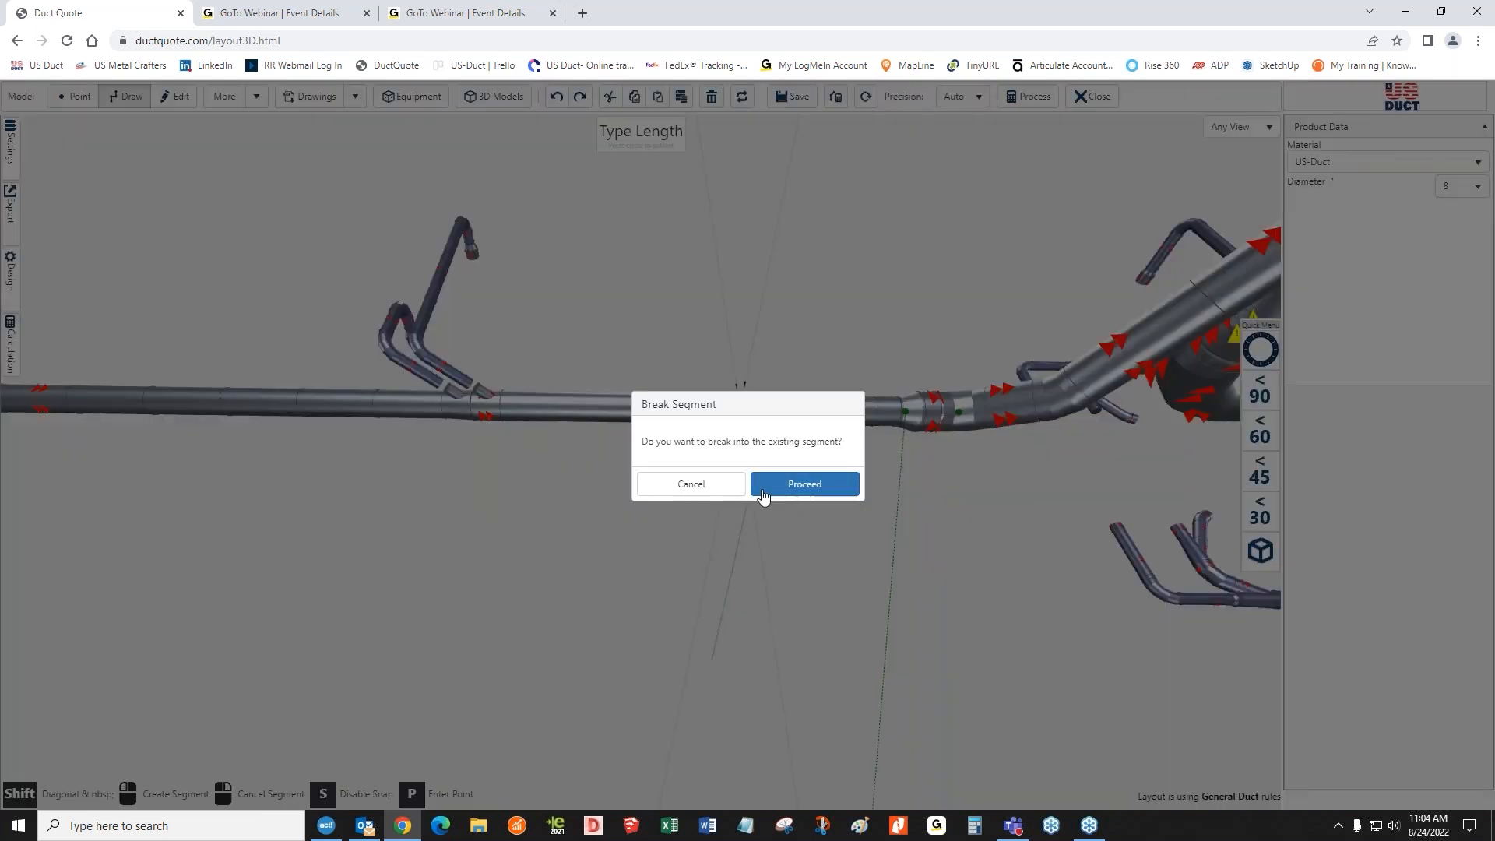
pyautogui.click(803, 483)
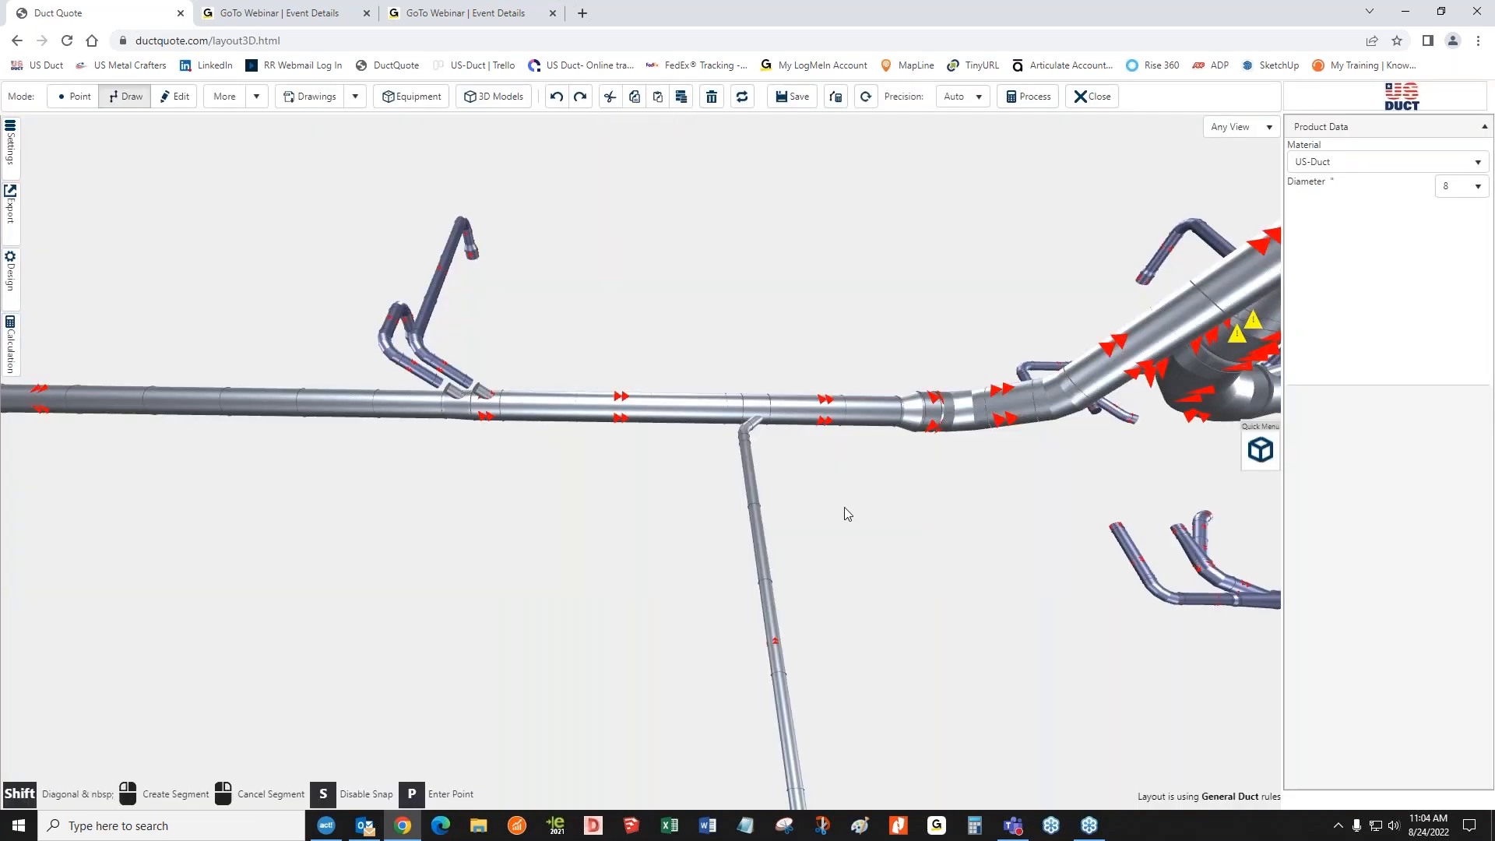
# Set the new branch's length to 10', shifting the upstream sections to make room
pyautogui.scroll(6, 838, 516)
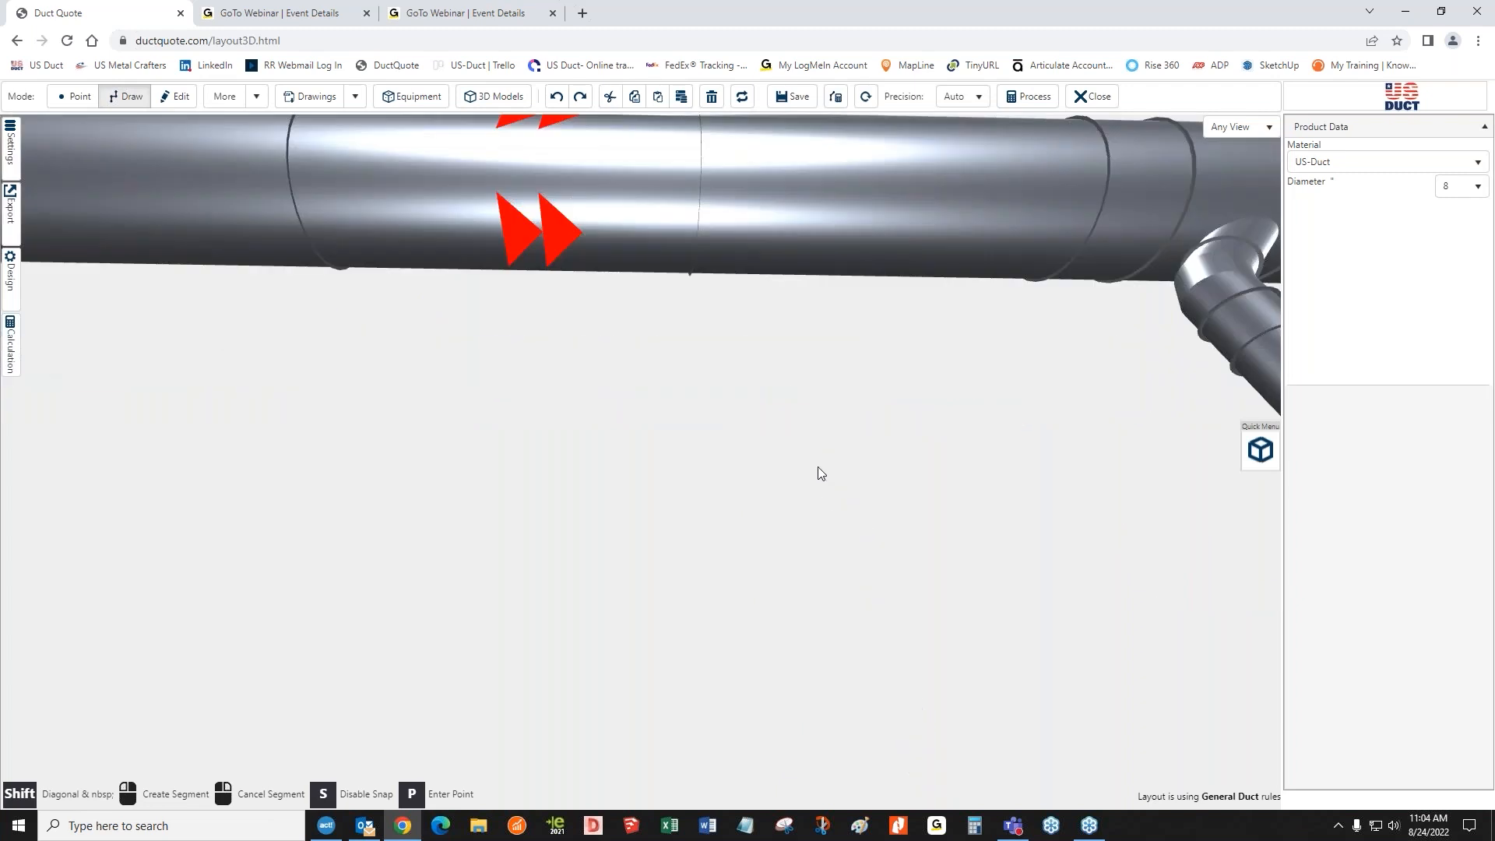
pyautogui.moveTo(813, 466); pyautogui.dragTo(774, 480, button='middle')
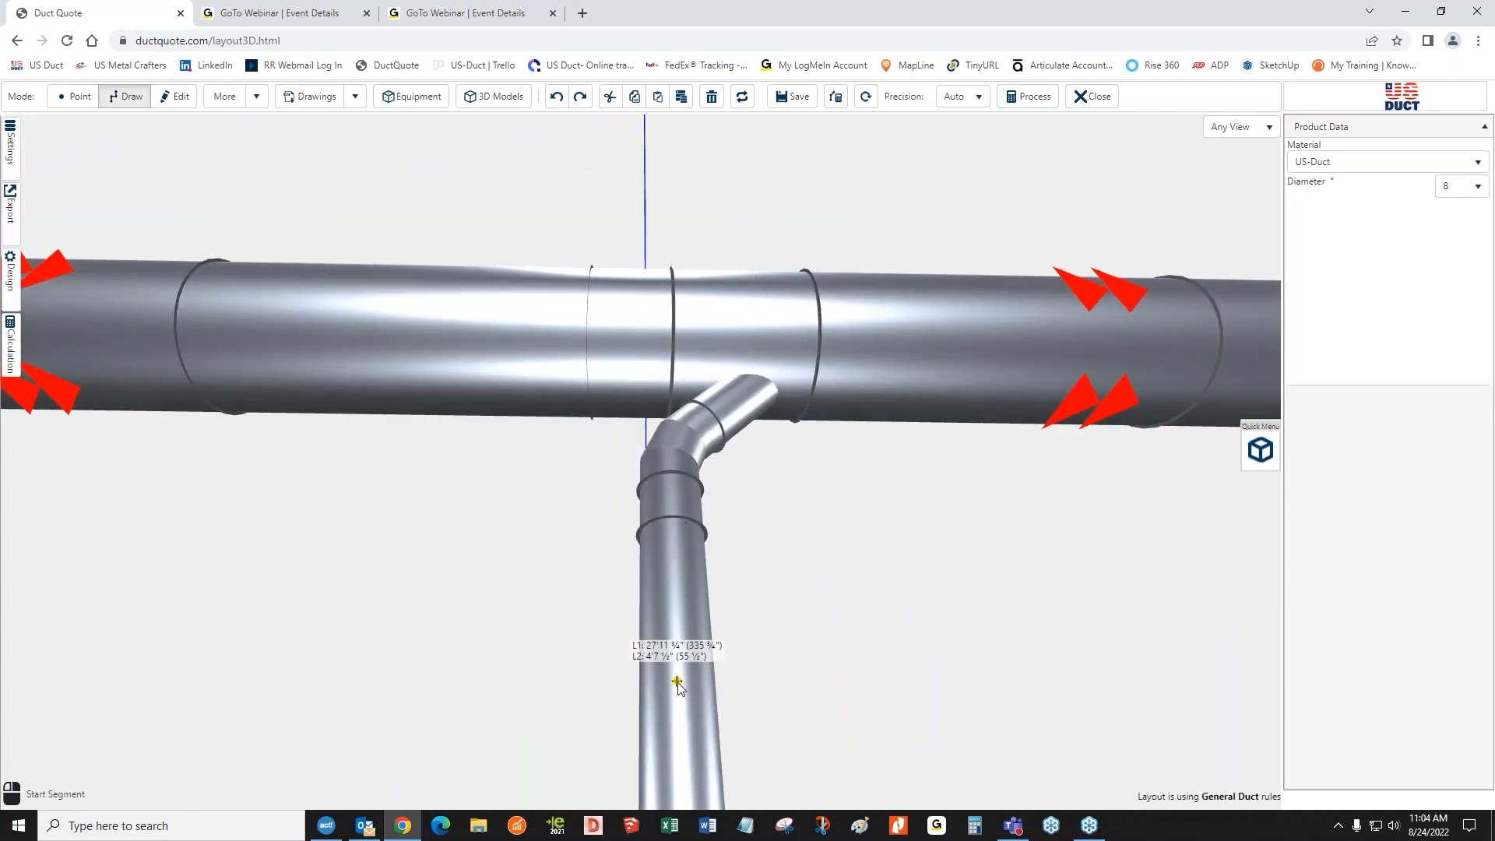
pyautogui.click(174, 96)
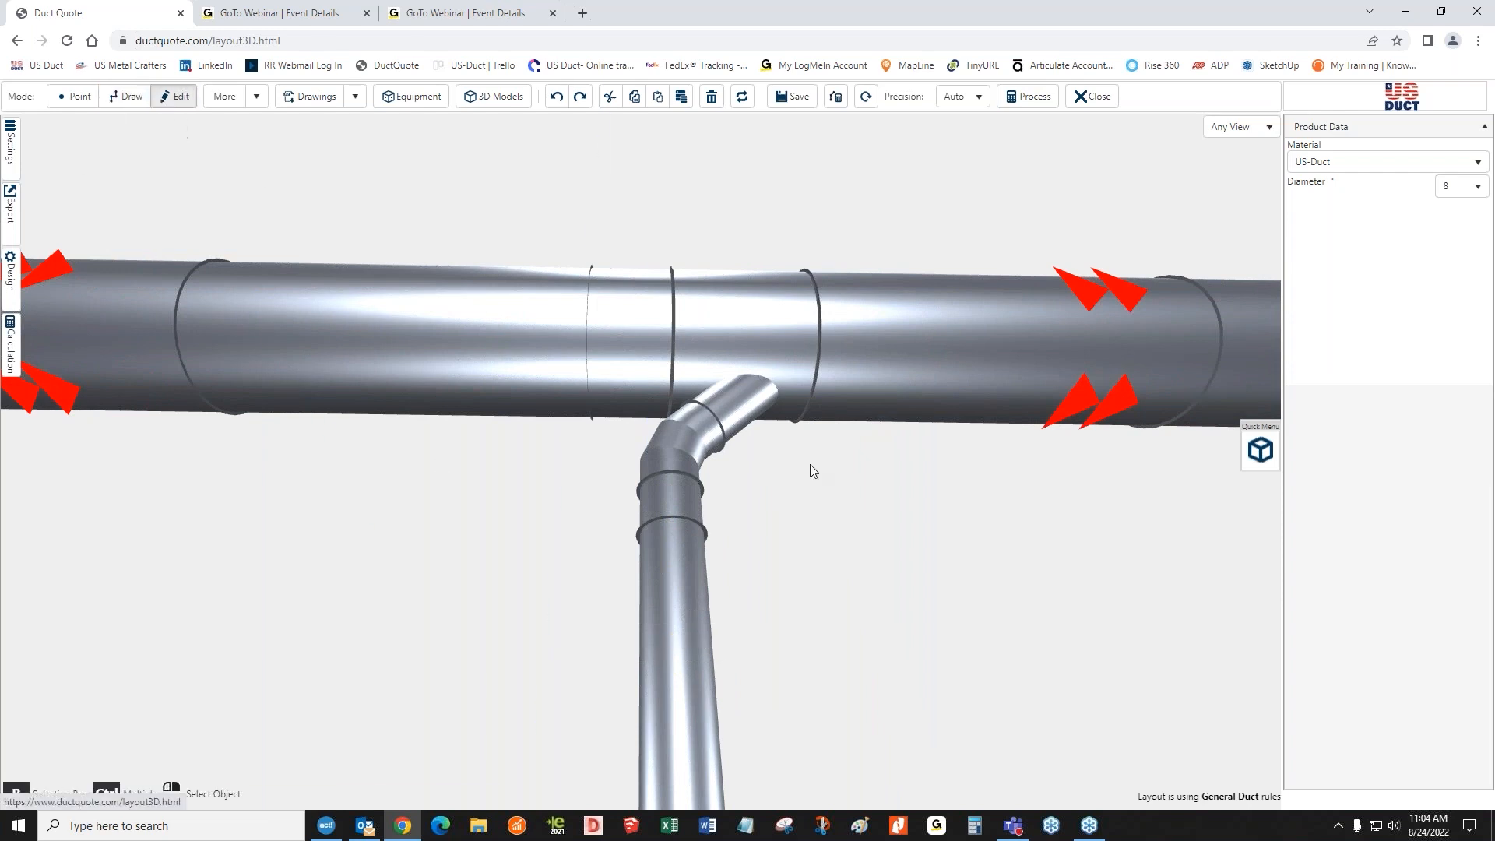
pyautogui.click(683, 577)
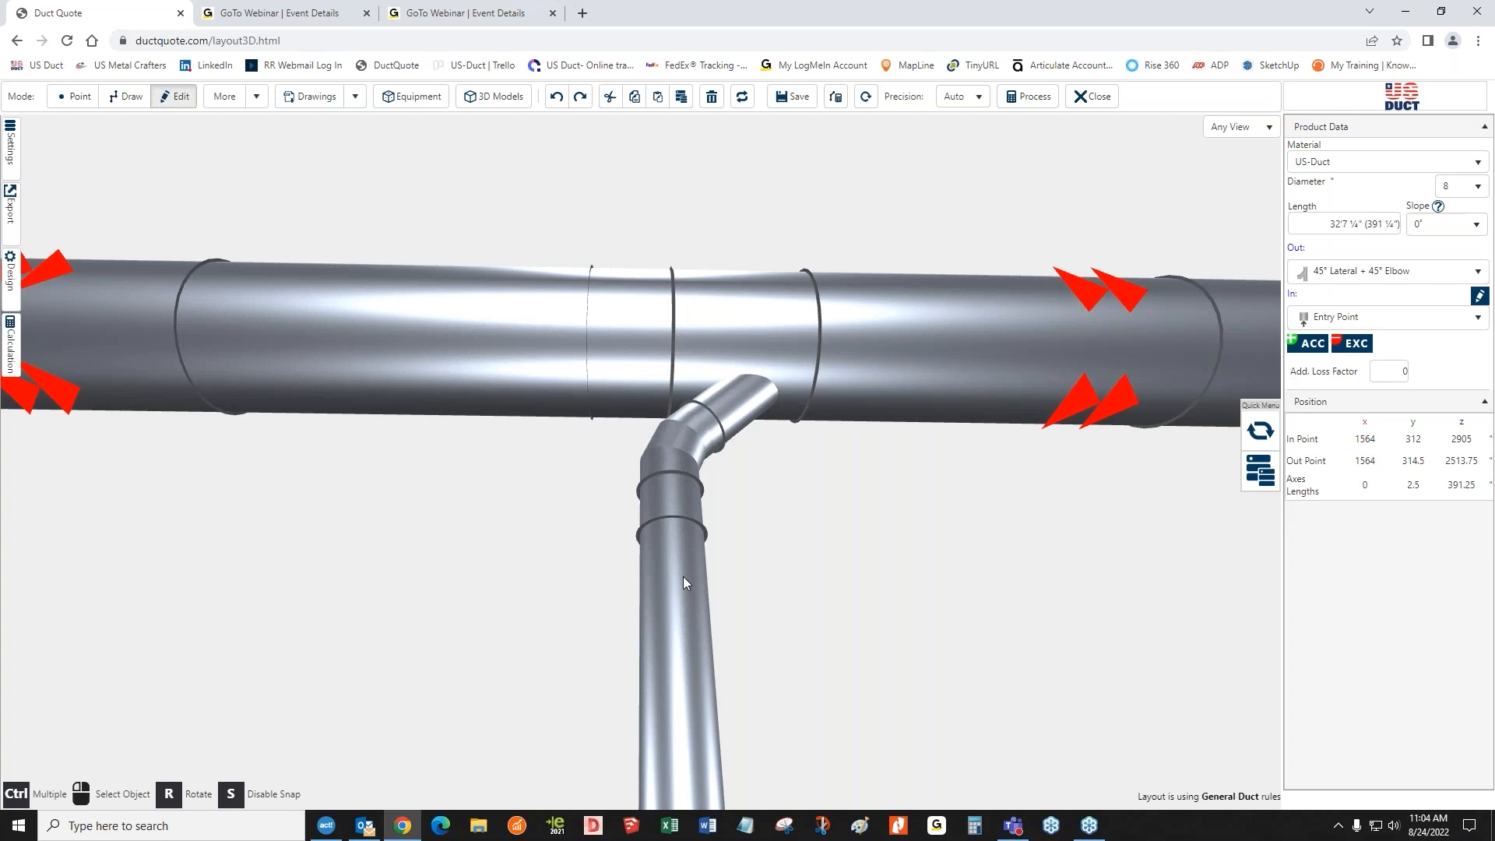
pyautogui.scroll(-5, 684, 576)
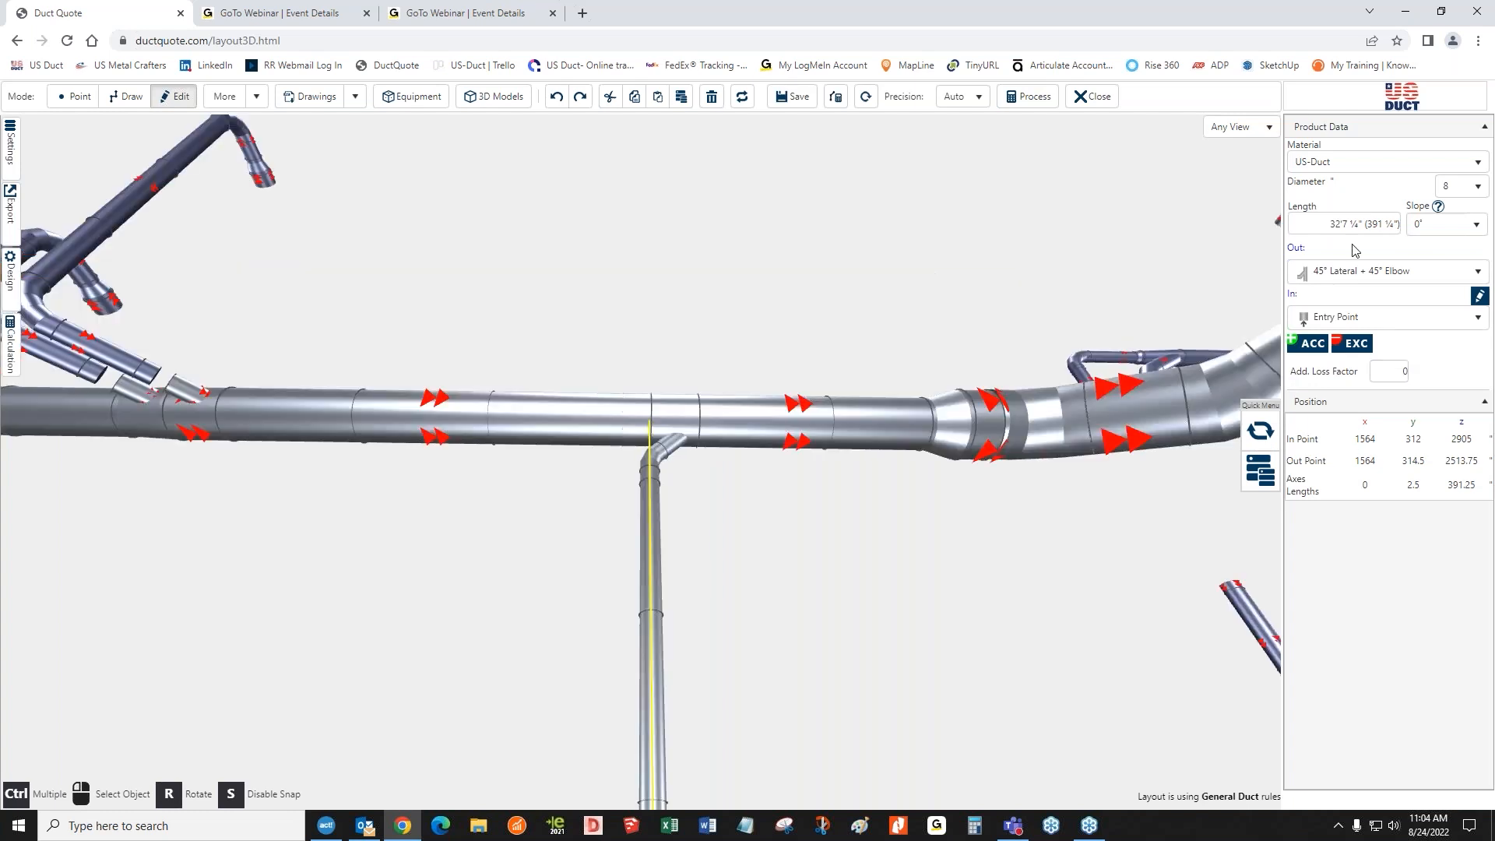
pyautogui.click(1318, 224)
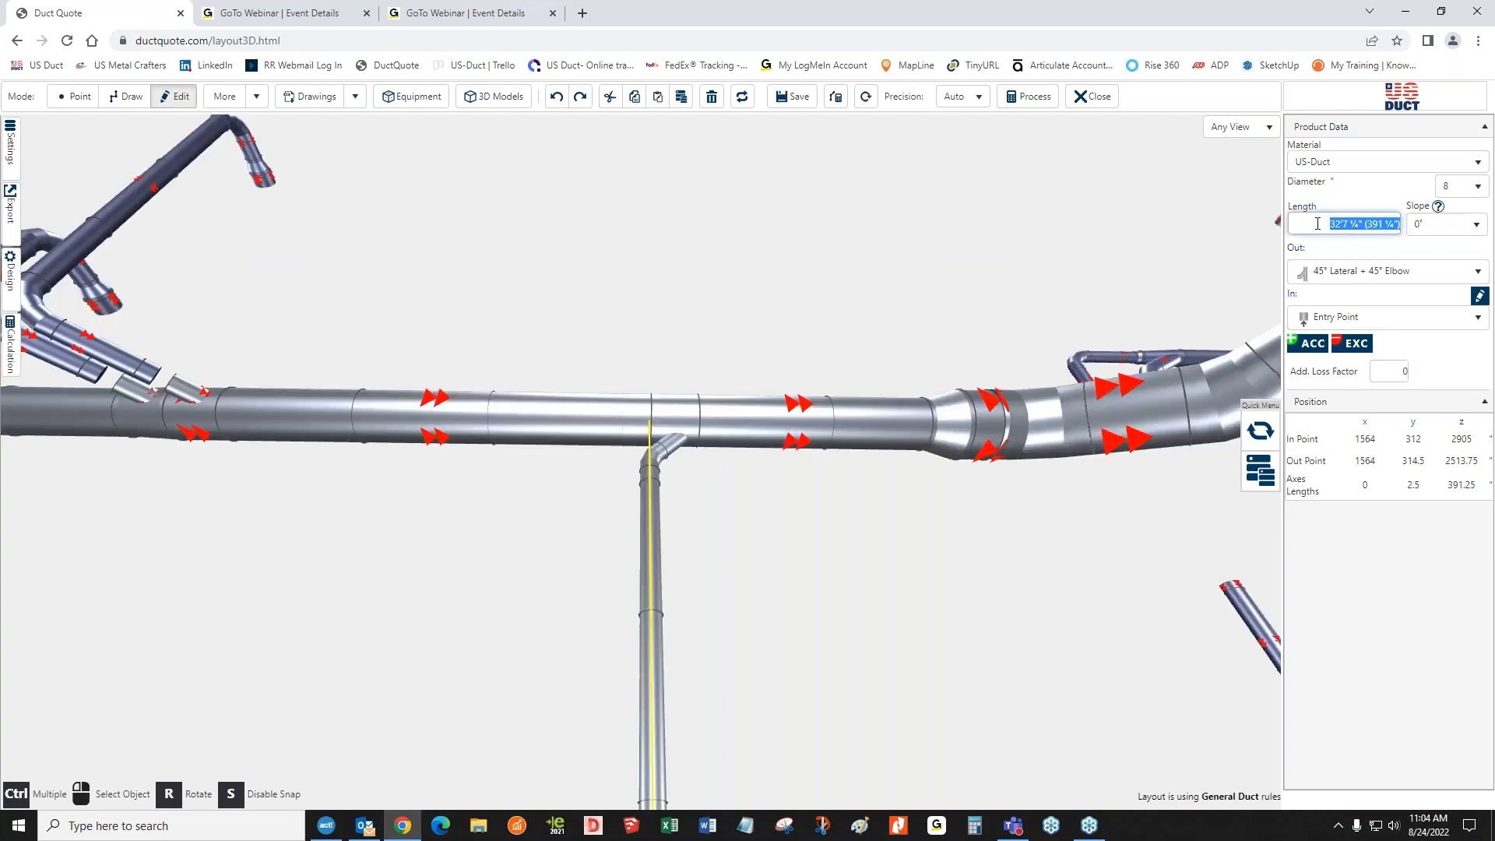
pyautogui.write('10')
pyautogui.press('Return')
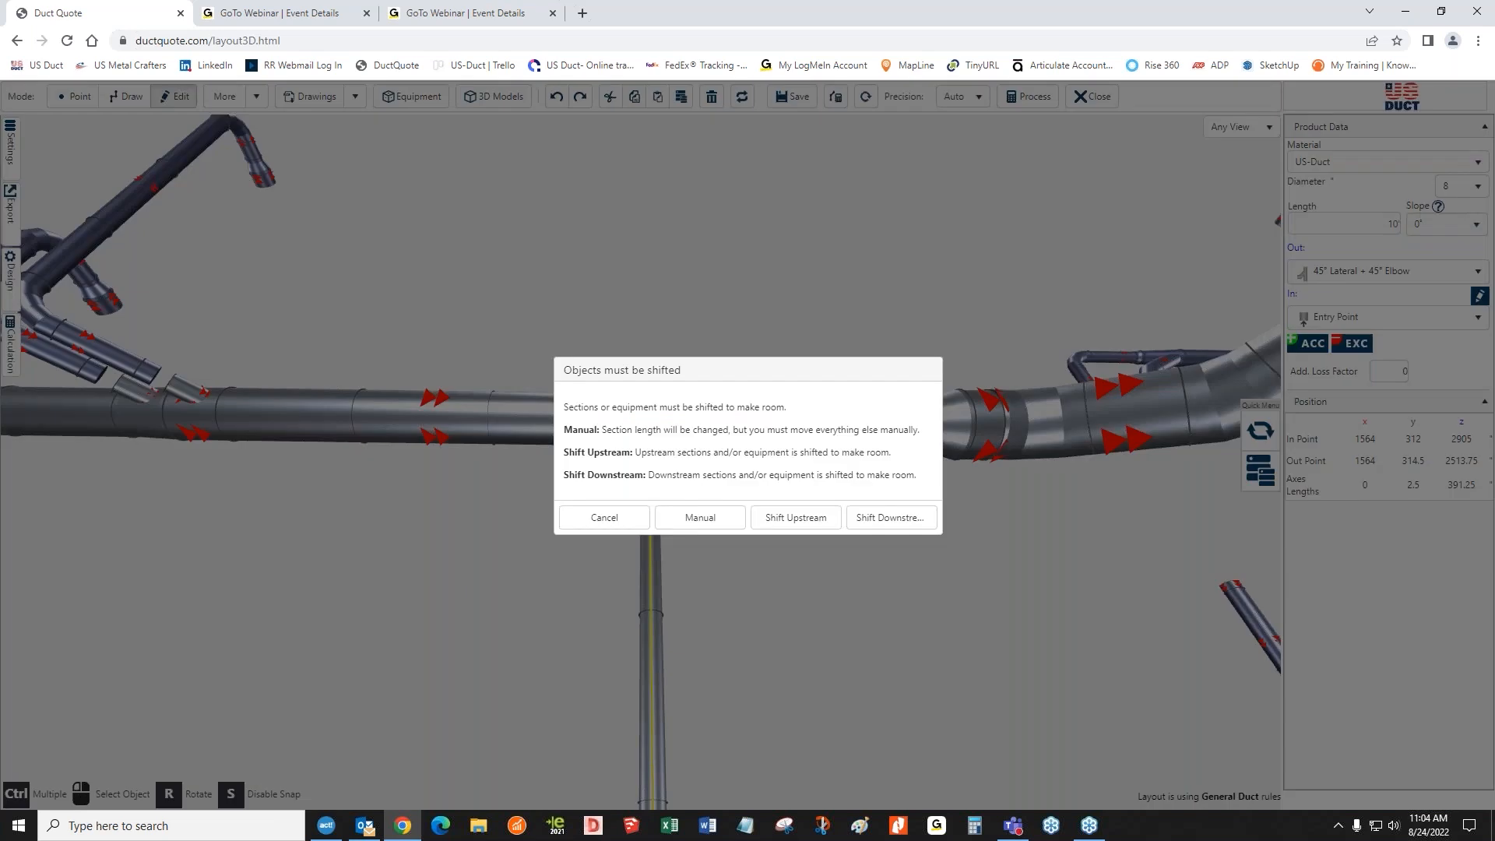
pyautogui.click(794, 521)
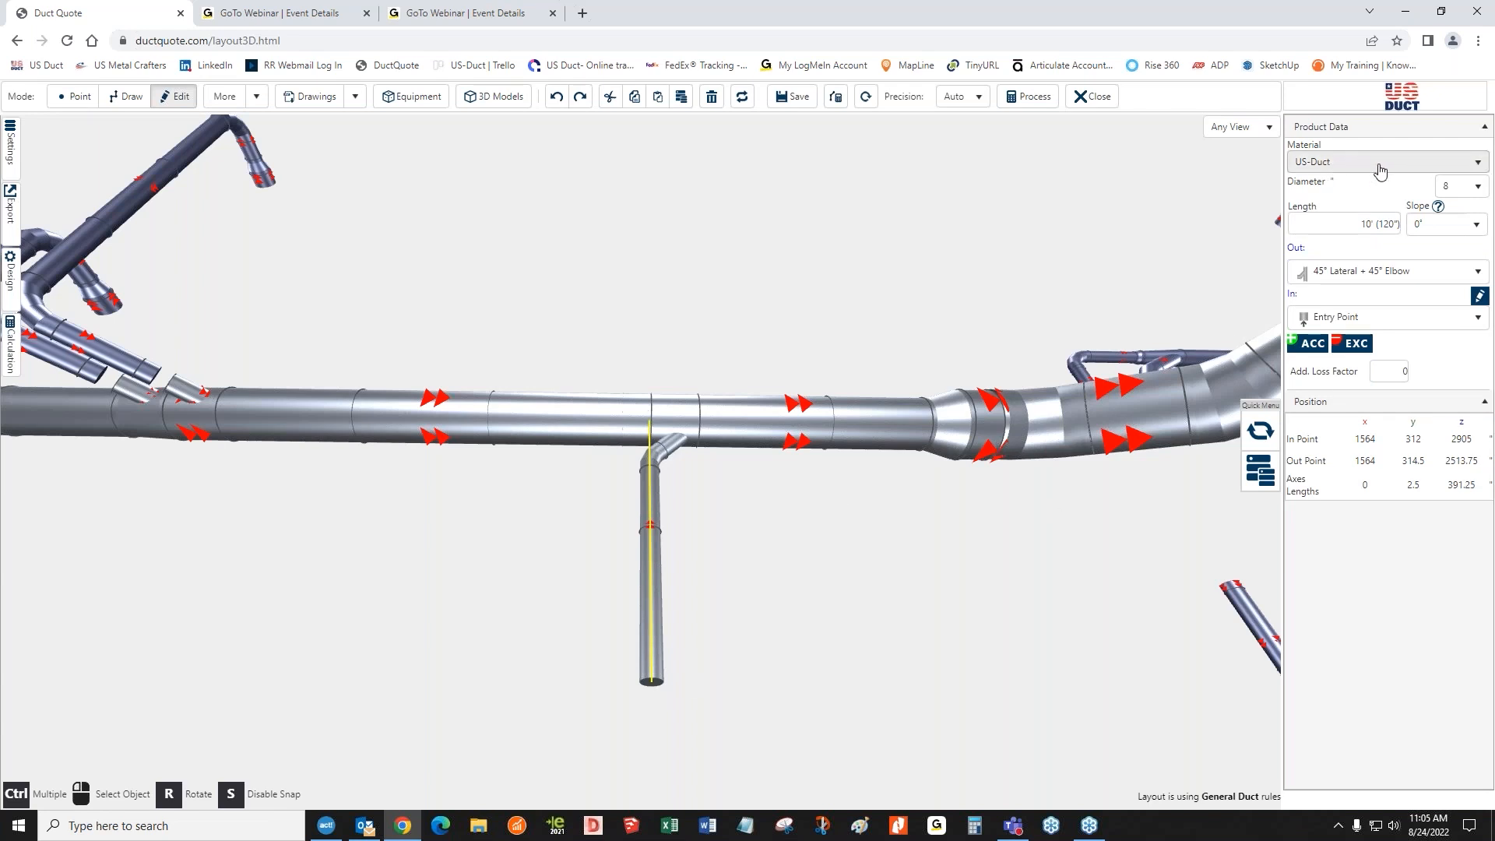
# Change the branch's material to US-Tubing
pyautogui.click(1334, 164)
pyautogui.click(1332, 246)
pyautogui.click(821, 600)
pyautogui.moveTo(801, 620); pyautogui.dragTo(789, 441, button='right')
pyautogui.scroll(3, 789, 442)
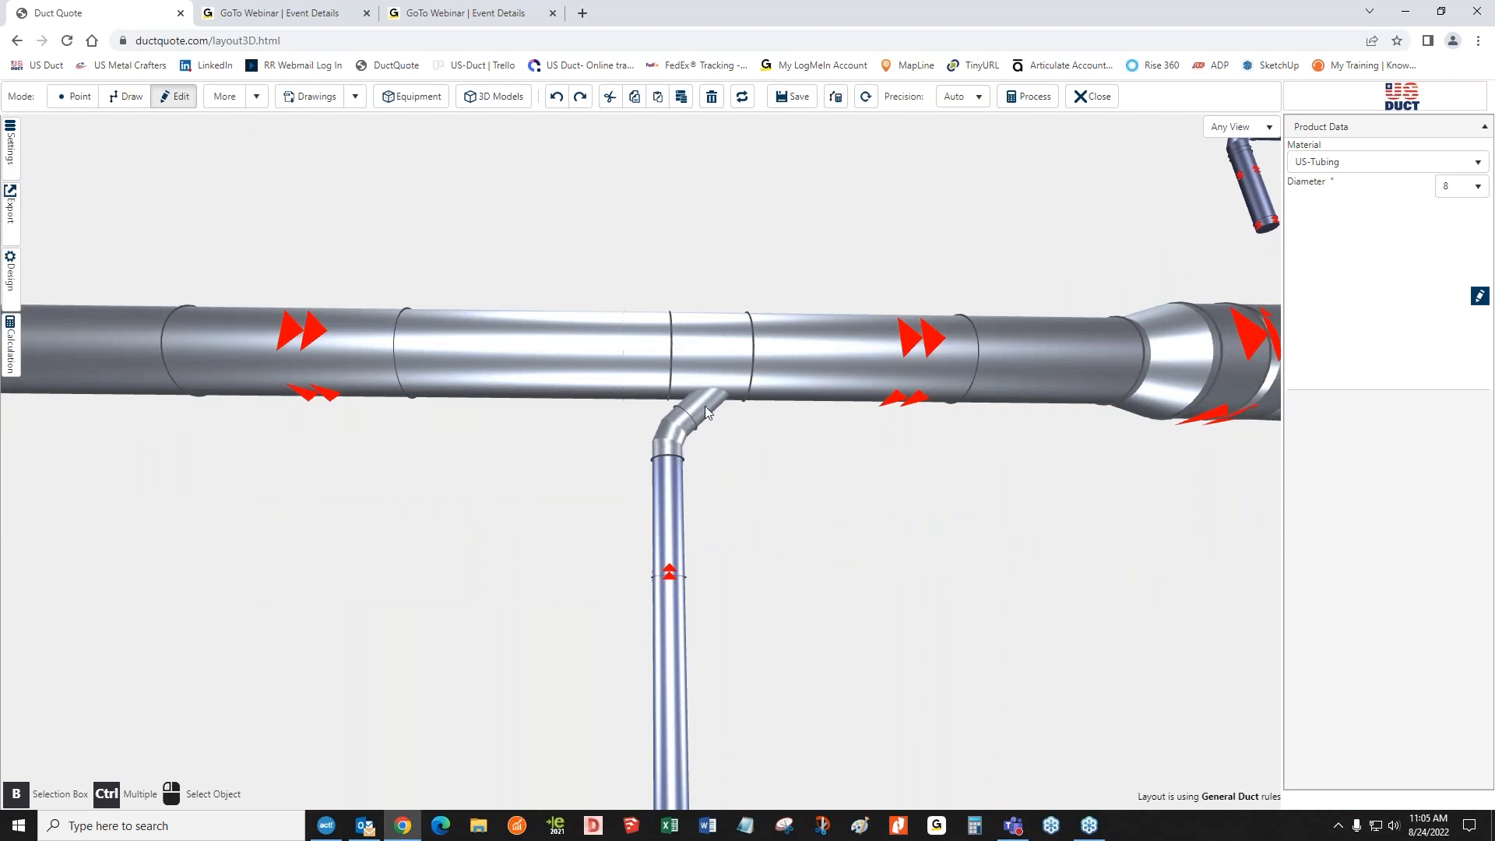
# Select the branch and orbit and zoom around its connection to the main duct to inspect it
pyautogui.click(669, 487)
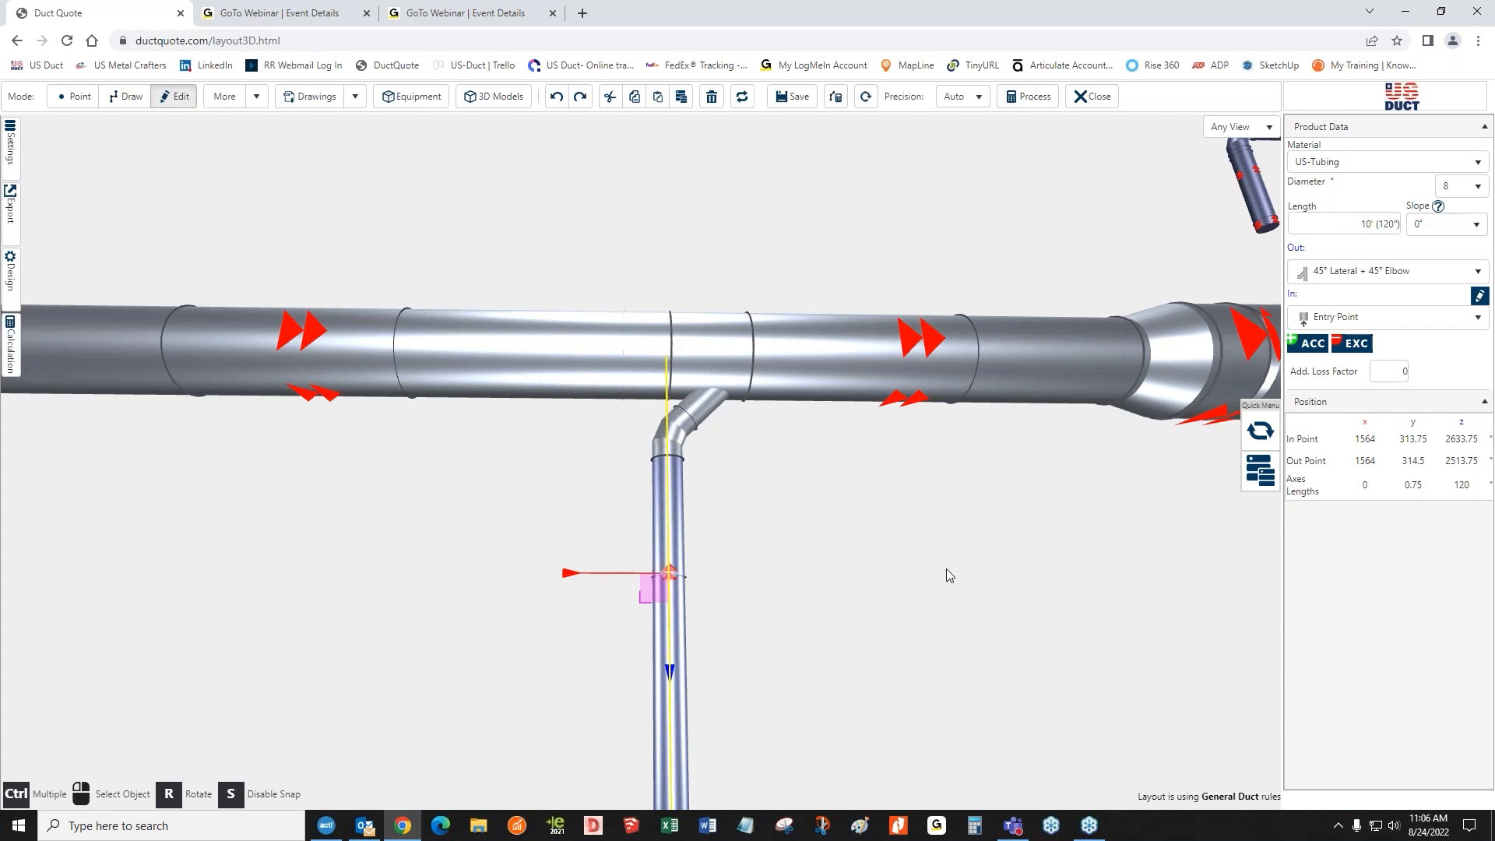
pyautogui.moveTo(949, 577); pyautogui.dragTo(888, 575)
pyautogui.moveTo(895, 572); pyautogui.dragTo(1044, 587, button='right')
pyautogui.moveTo(874, 621); pyautogui.dragTo(868, 569, button='right')
pyautogui.moveTo(791, 454); pyautogui.dragTo(793, 567, button='right')
pyautogui.scroll(5, 791, 573)
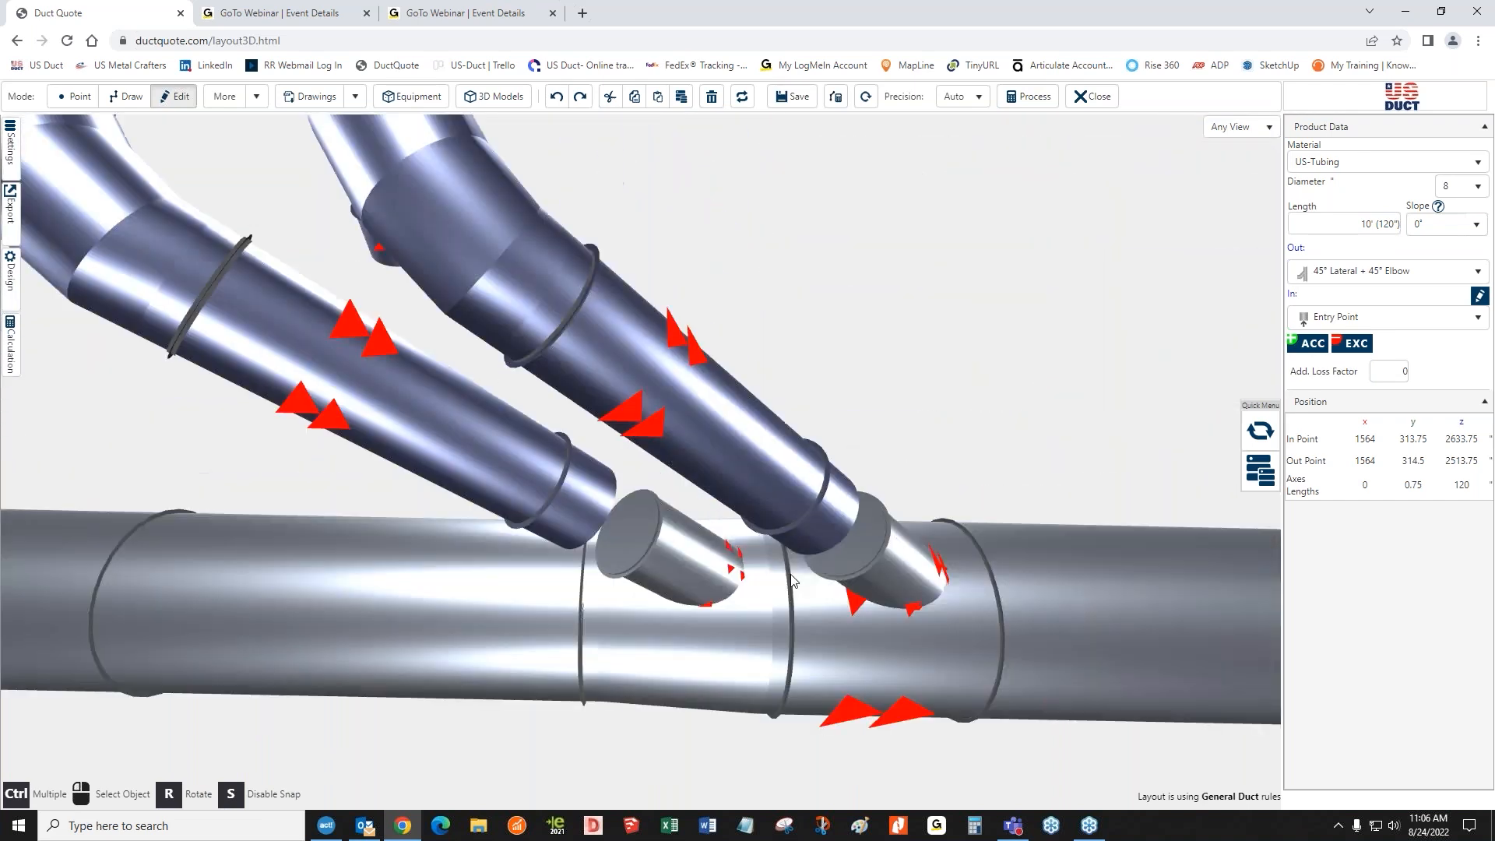
pyautogui.scroll(-2, 836, 421)
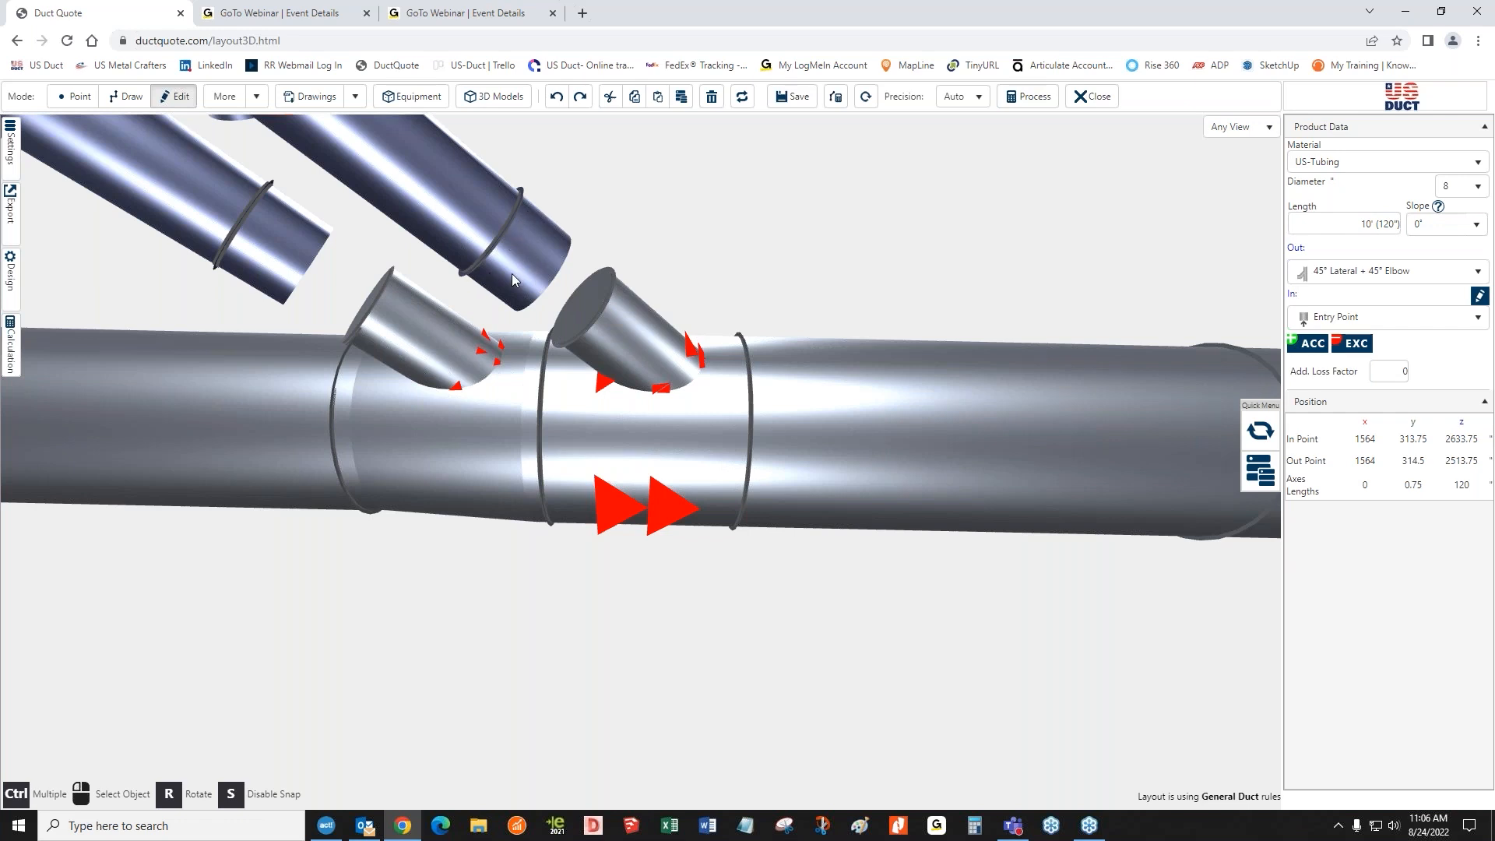
pyautogui.scroll(-5, 534, 285)
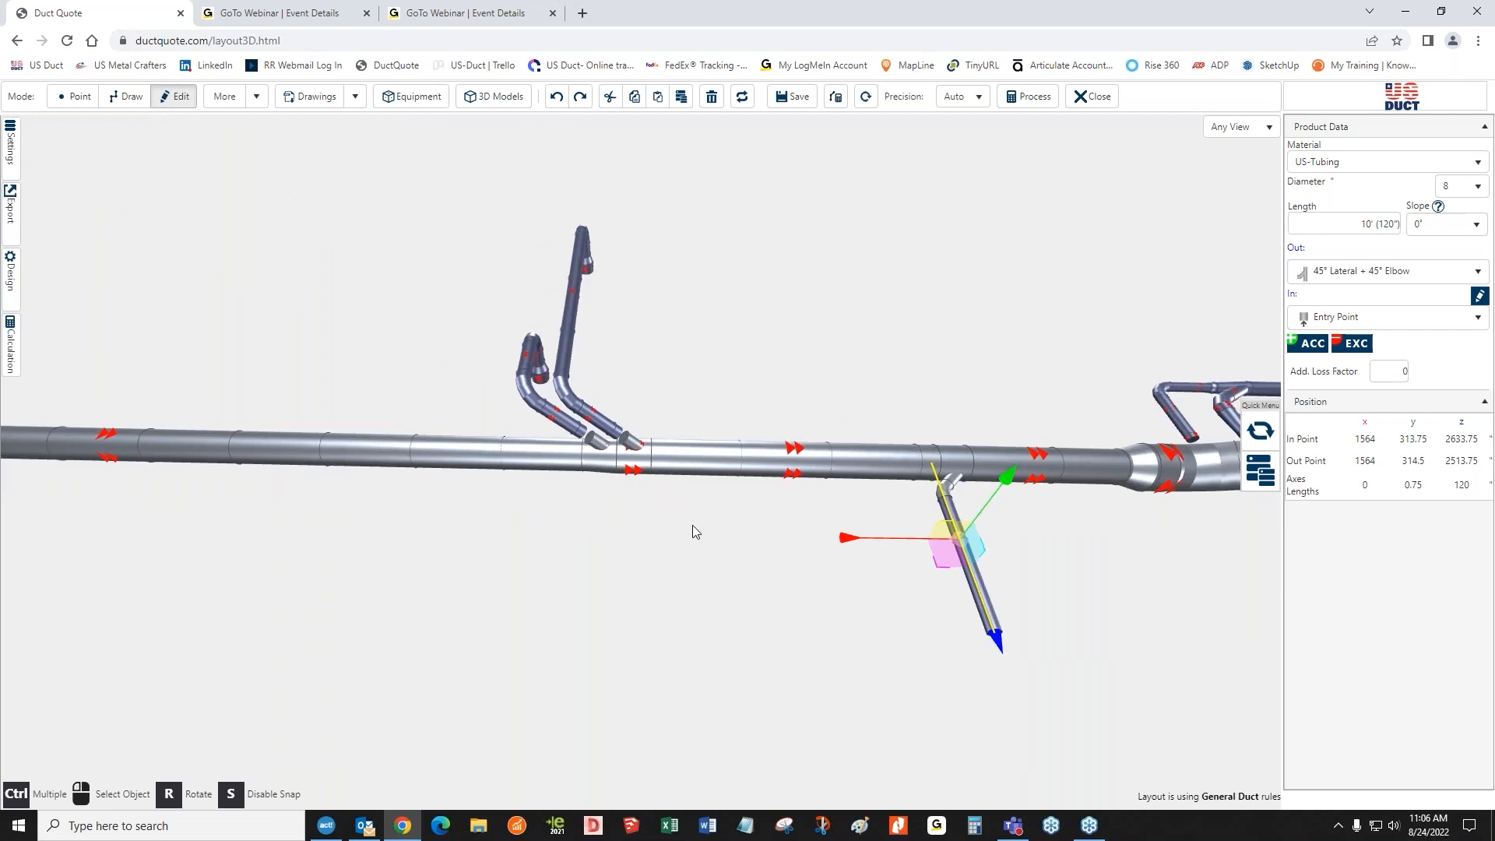
pyautogui.moveTo(726, 541); pyautogui.dragTo(662, 515, button='right')
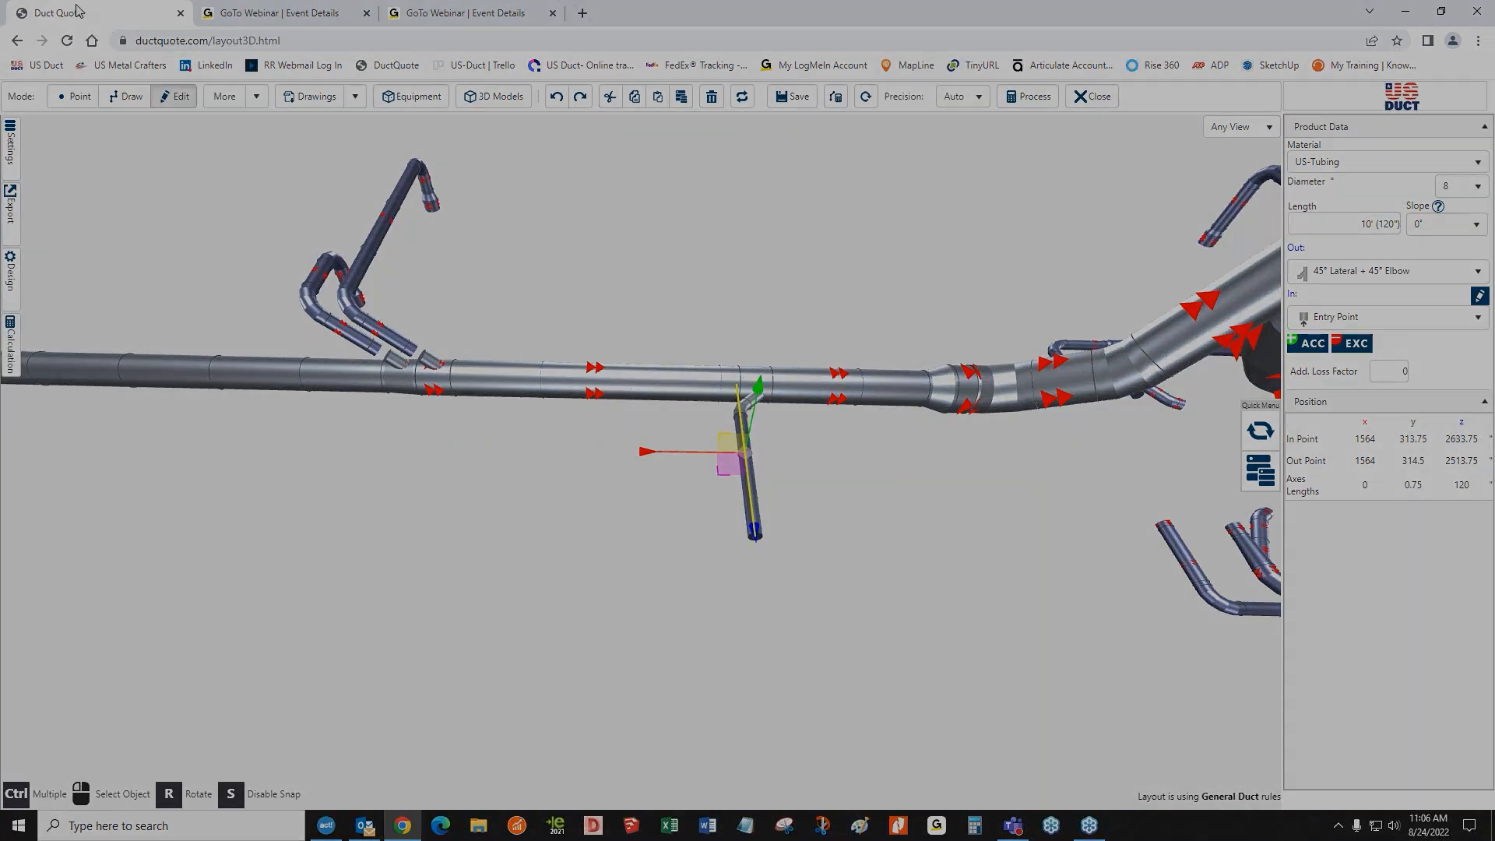
pyautogui.click(17, 40)
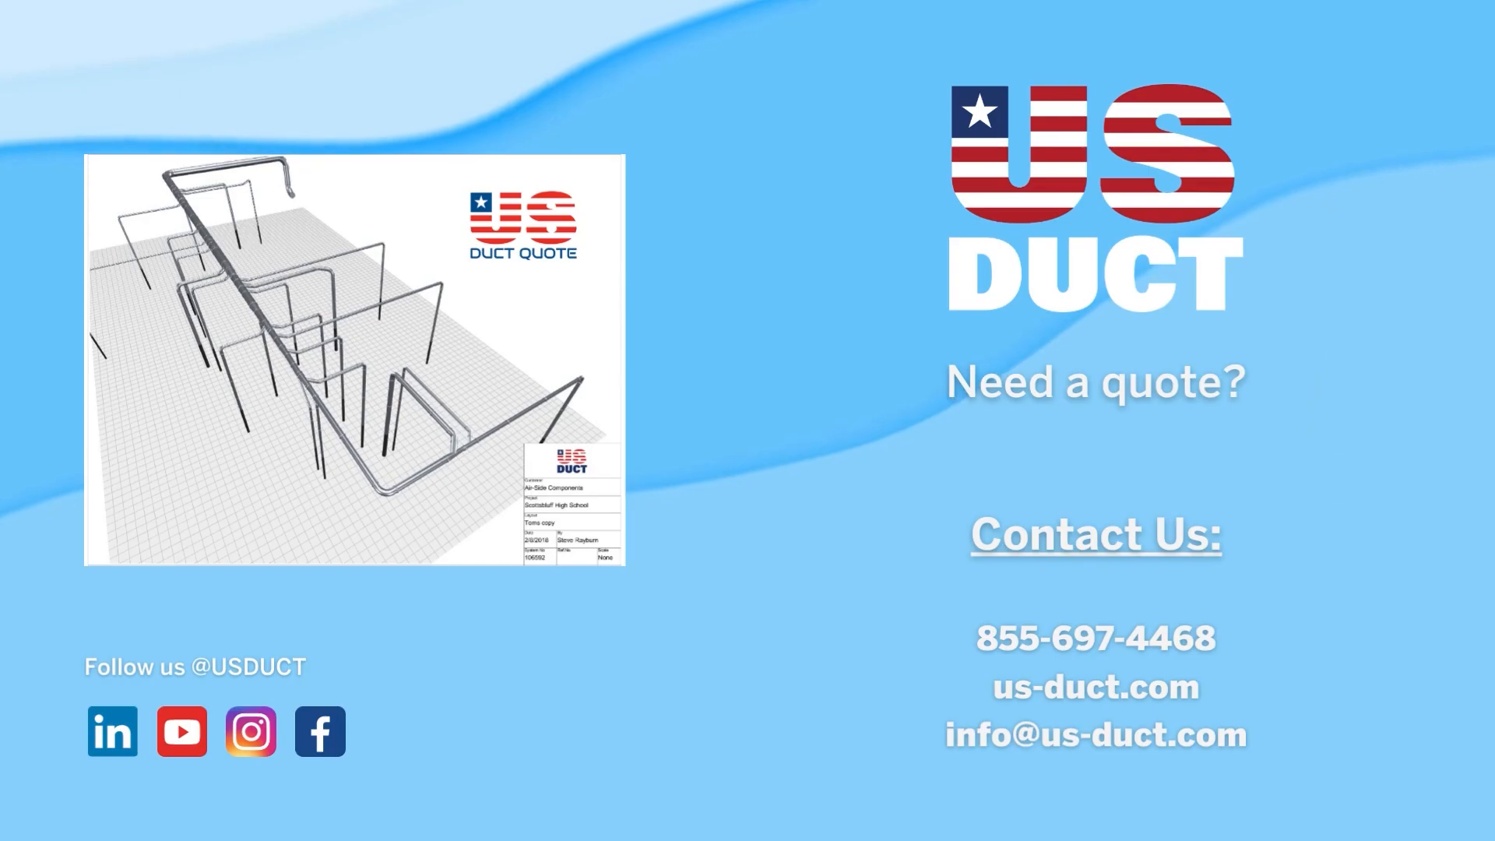